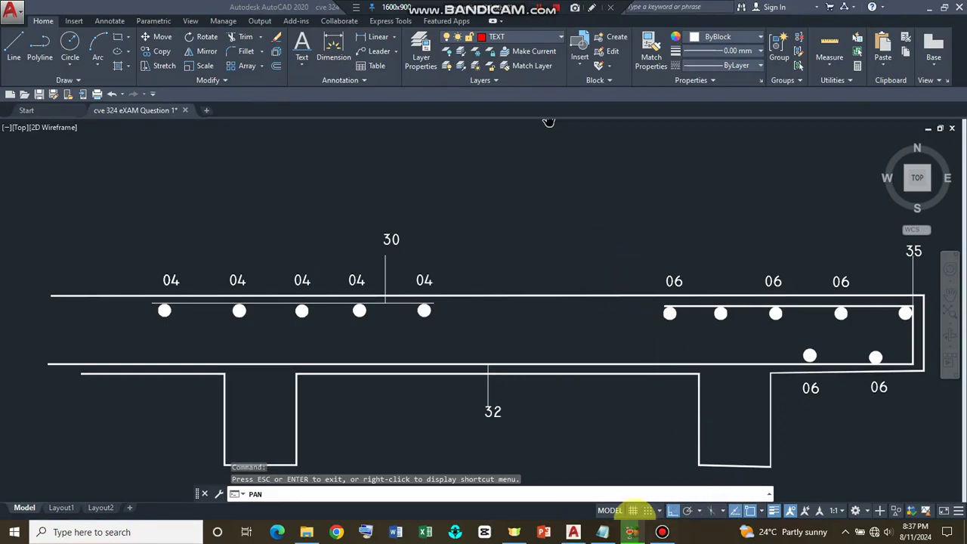
# - In Notepad, add the line 'We shall detail the bottom reinforcements', then minimize it
pyautogui.click(602, 532)
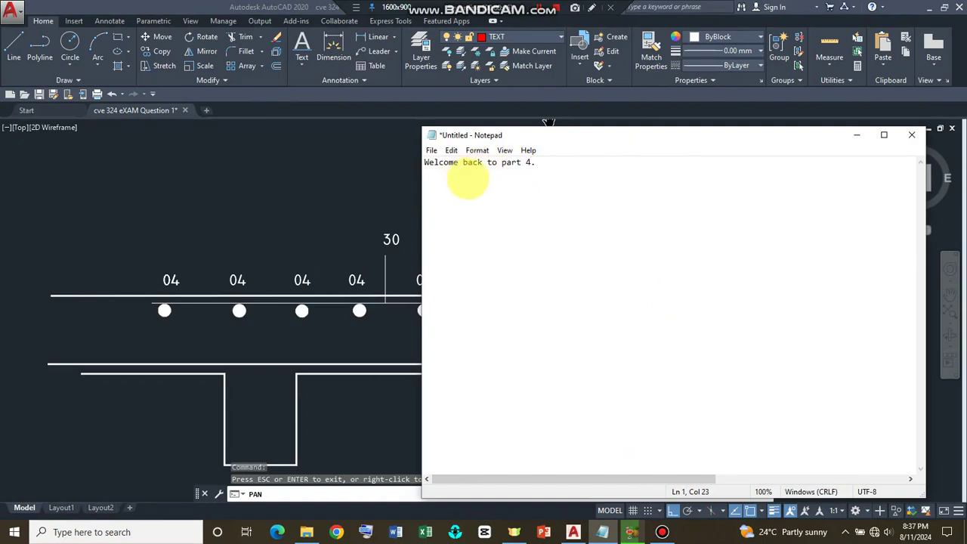
pyautogui.click(538, 165)
pyautogui.write('W e shall detail the bottom reinforcements')
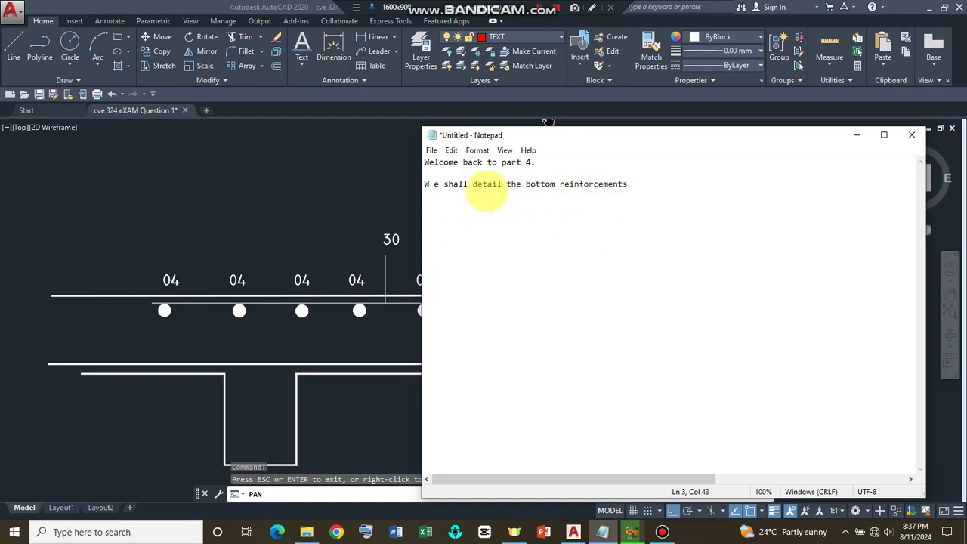
pyautogui.click(857, 135)
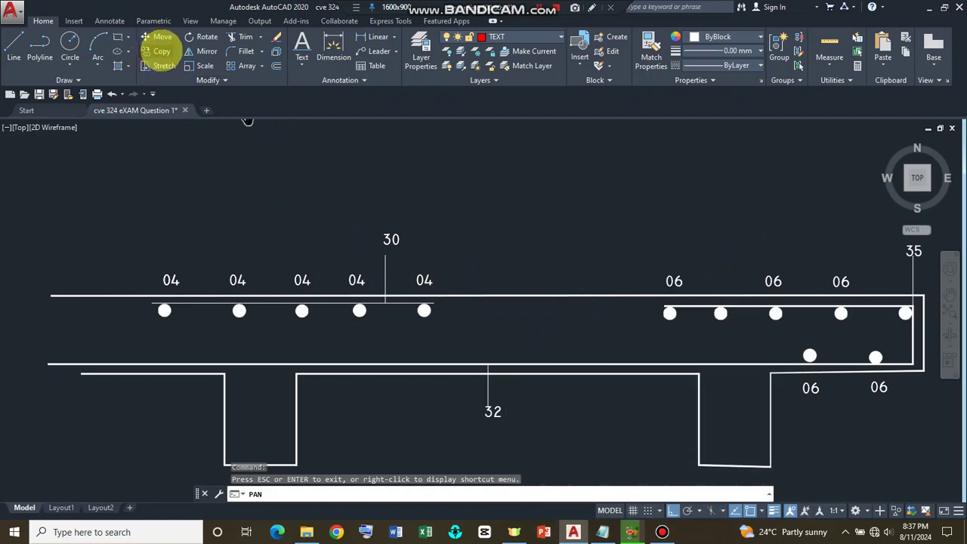
# - Start copying the bottom bar near the right beam, using its centre as base point
pyautogui.click(161, 52)
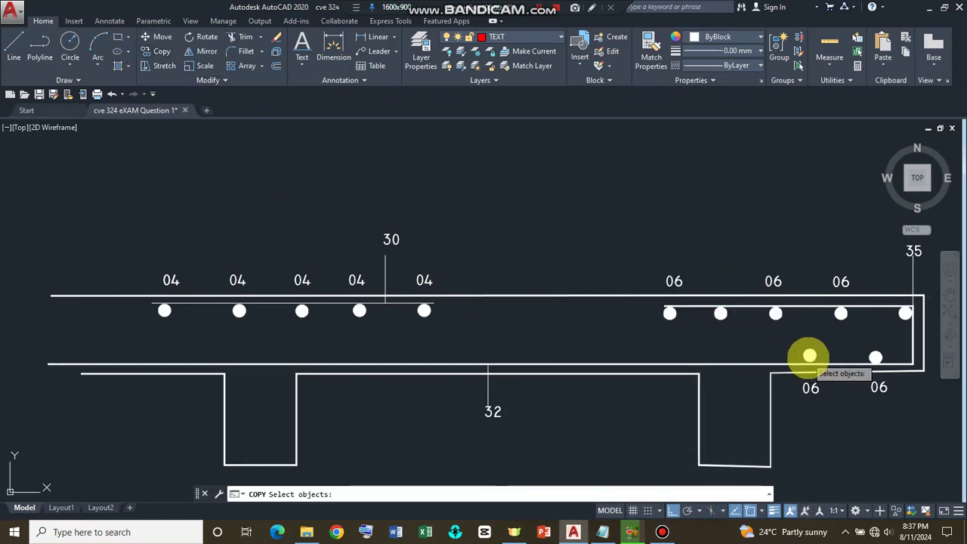
pyautogui.click(823, 356)
pyautogui.click(806, 355)
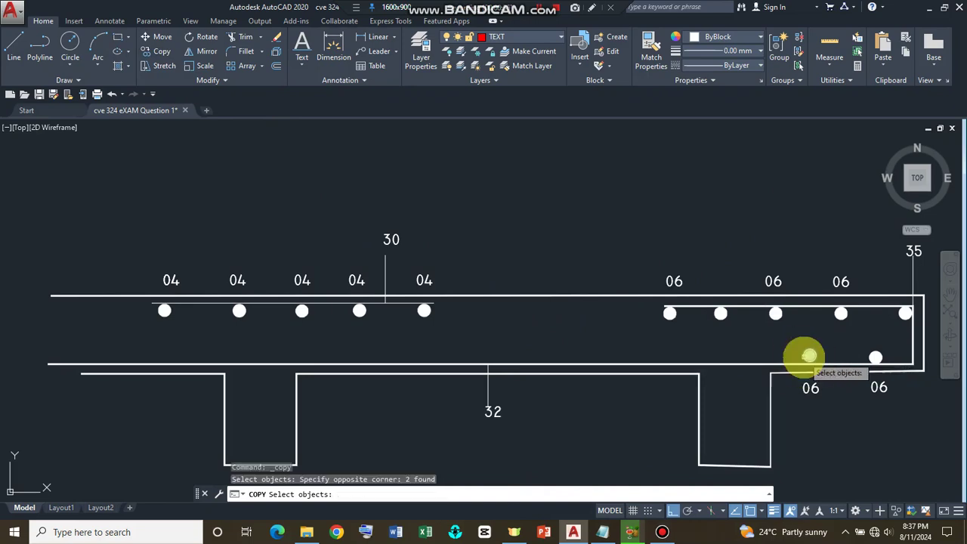
pyautogui.press('Return')
pyautogui.click(808, 355)
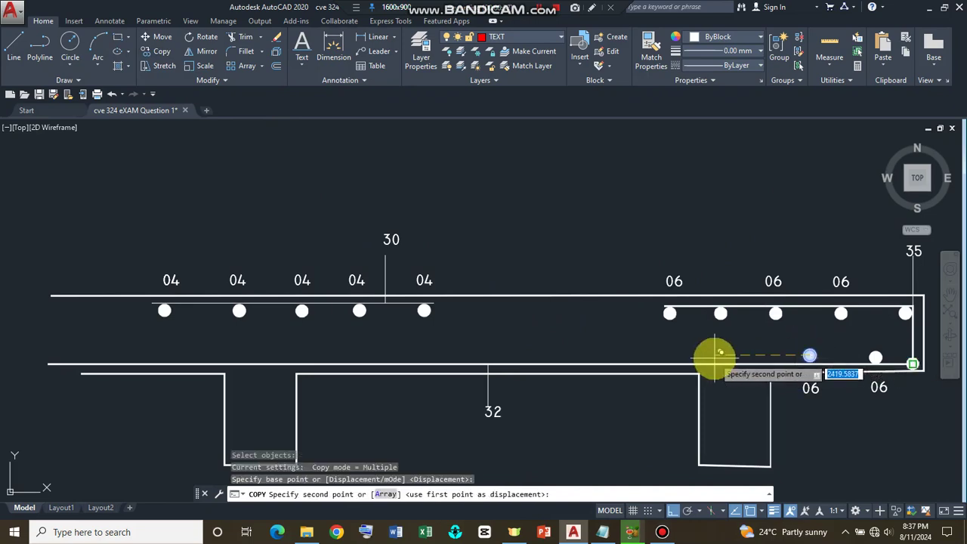
# - Place ten bar copies leftward along the bottom line to the slab's left end
pyautogui.click(695, 355)
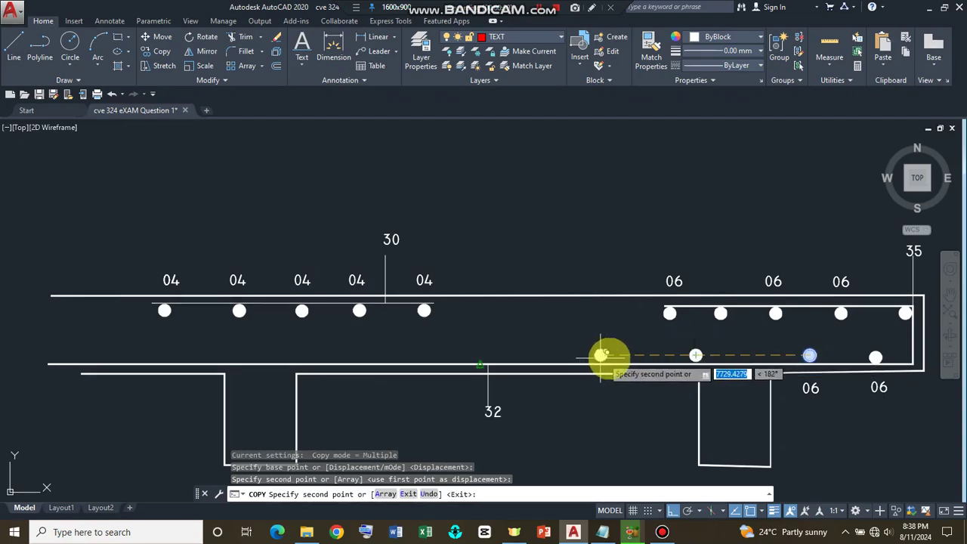
pyautogui.click(631, 355)
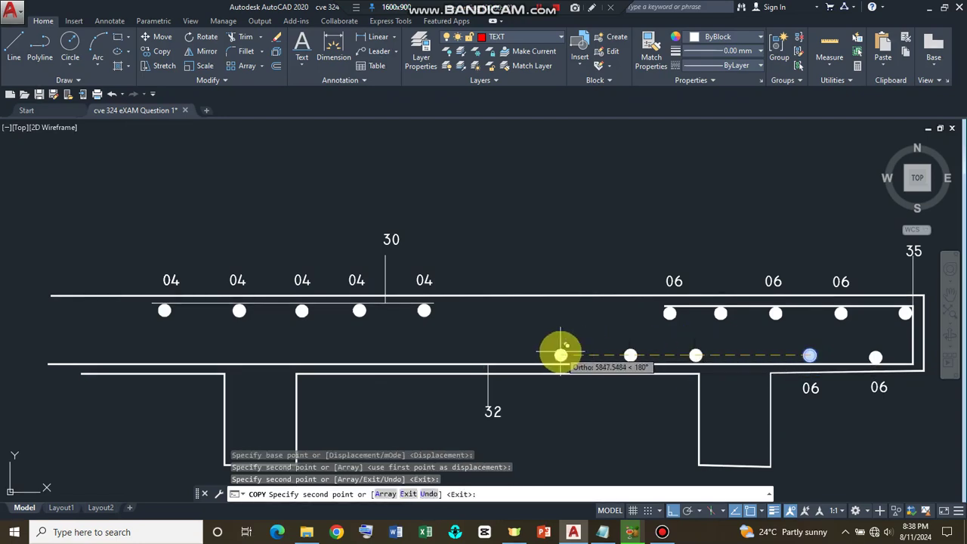
pyautogui.click(560, 355)
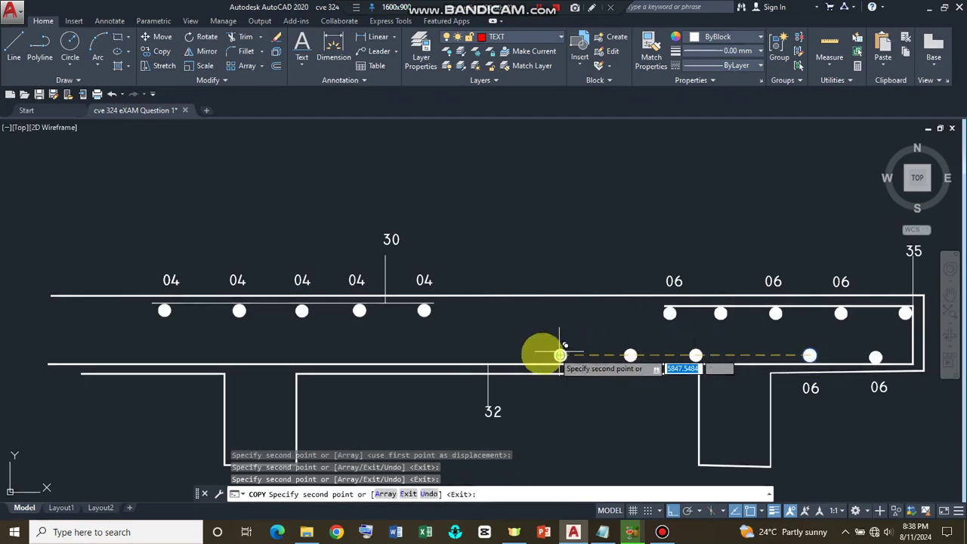
pyautogui.click(468, 355)
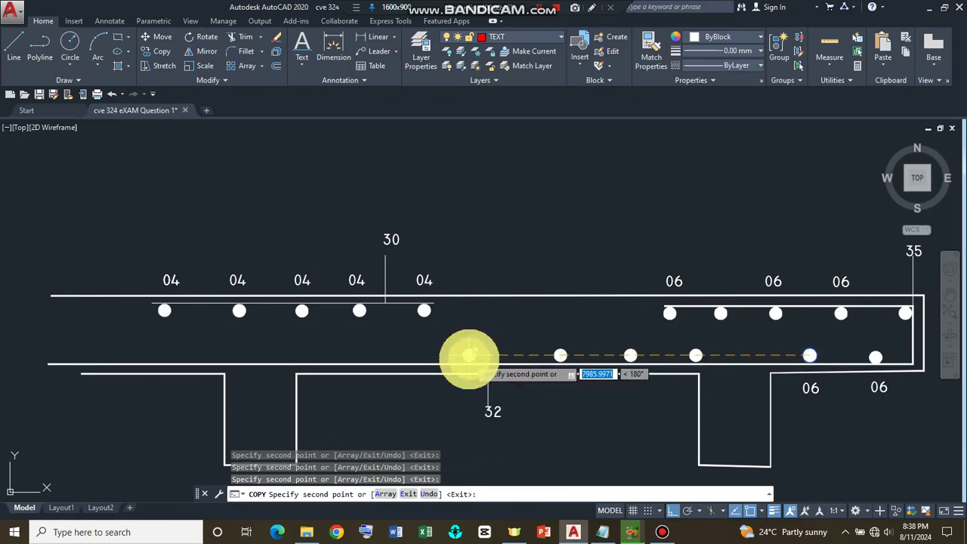
pyautogui.click(389, 355)
pyautogui.click(324, 355)
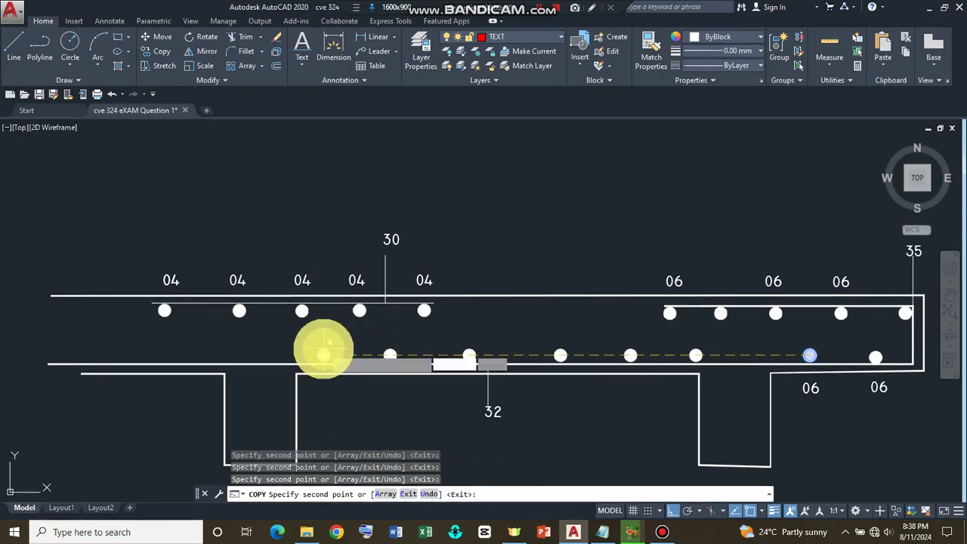
pyautogui.click(266, 355)
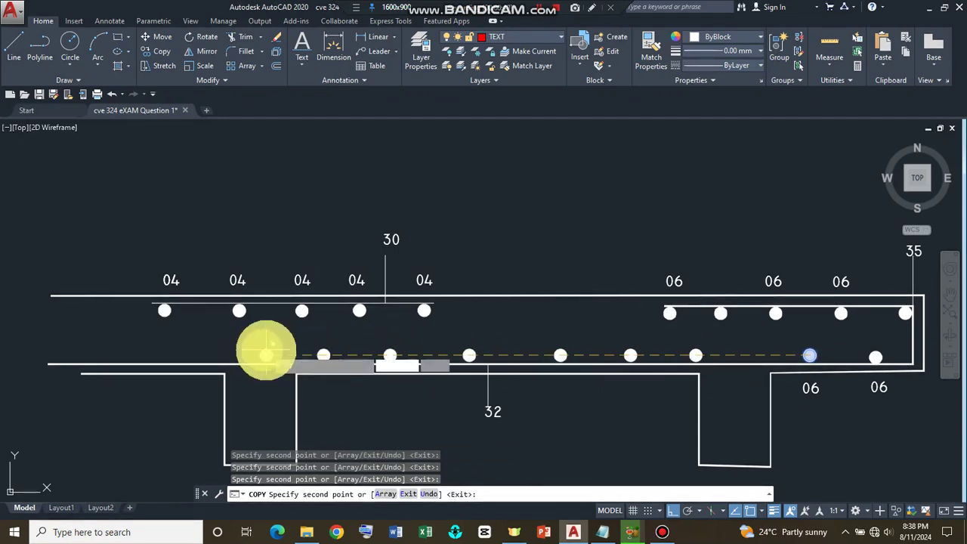
pyautogui.click(197, 355)
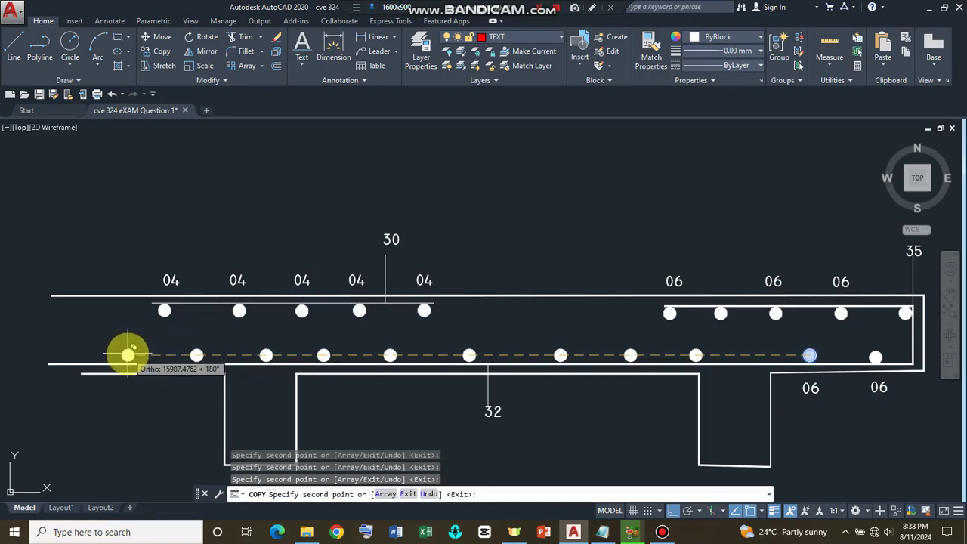
pyautogui.click(127, 355)
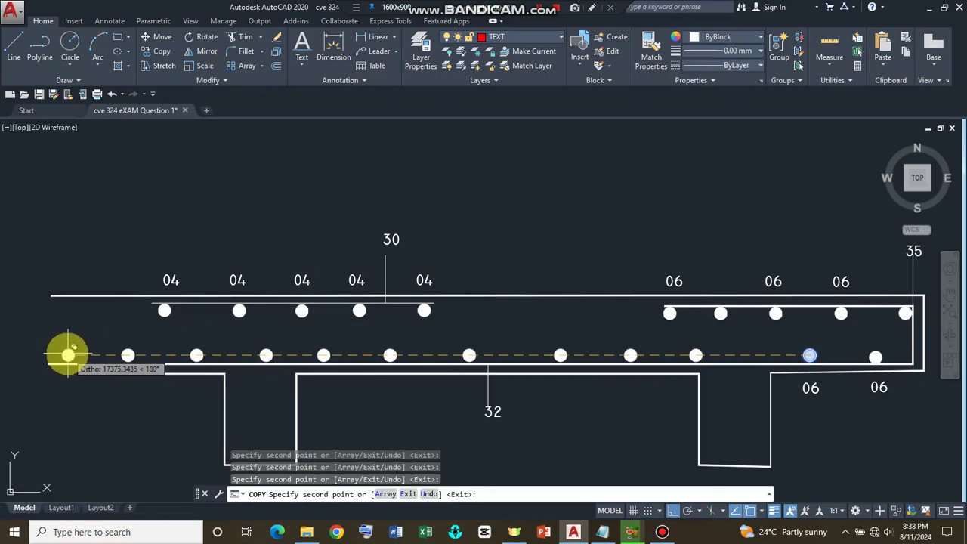
pyautogui.click(65, 355)
pyautogui.press('Return')
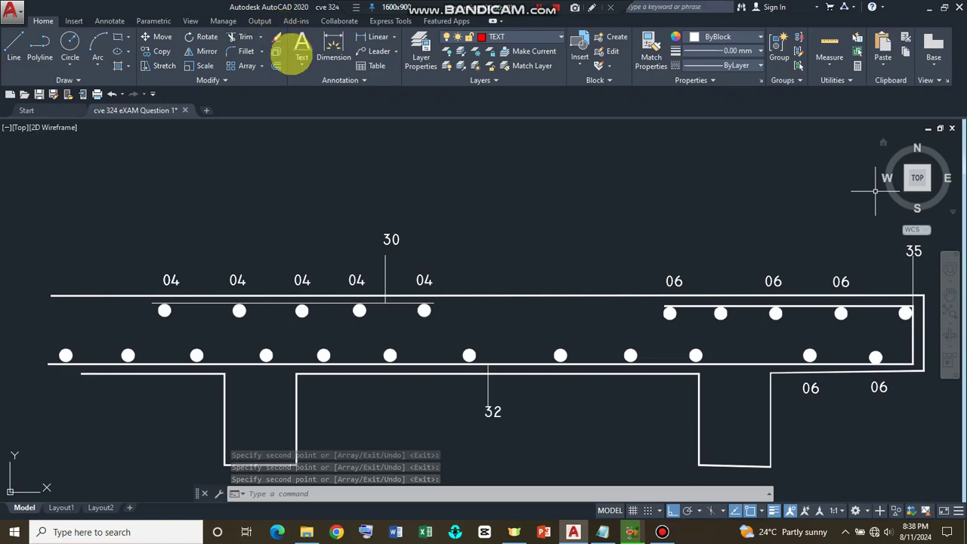
# - Start single-line text below the bottom bars at height 250 and rotation 0
pyautogui.click(302, 63)
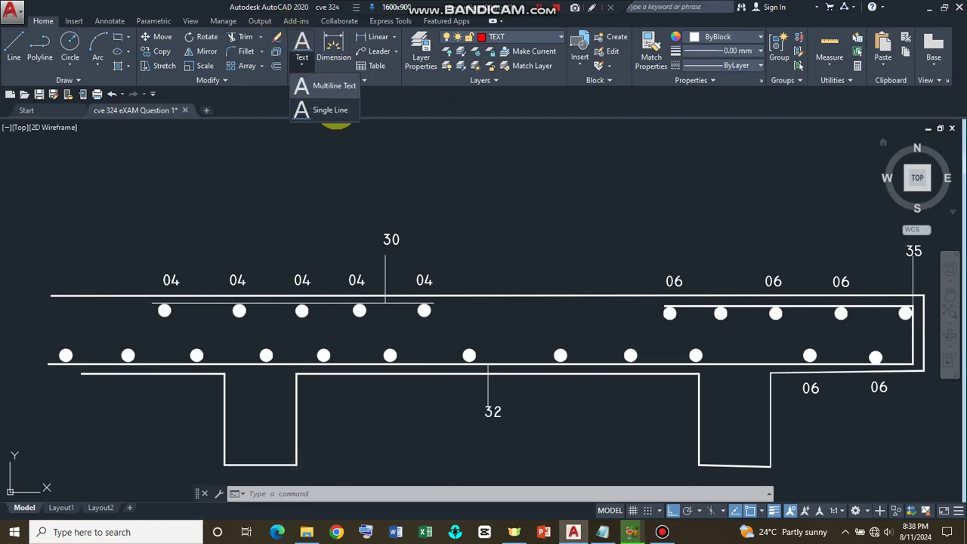
pyautogui.click(333, 114)
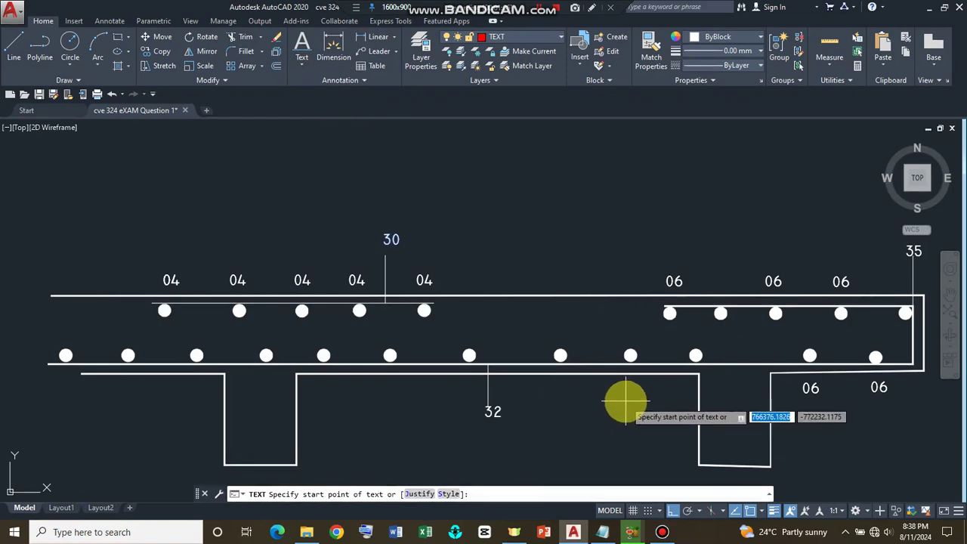
pyautogui.click(627, 400)
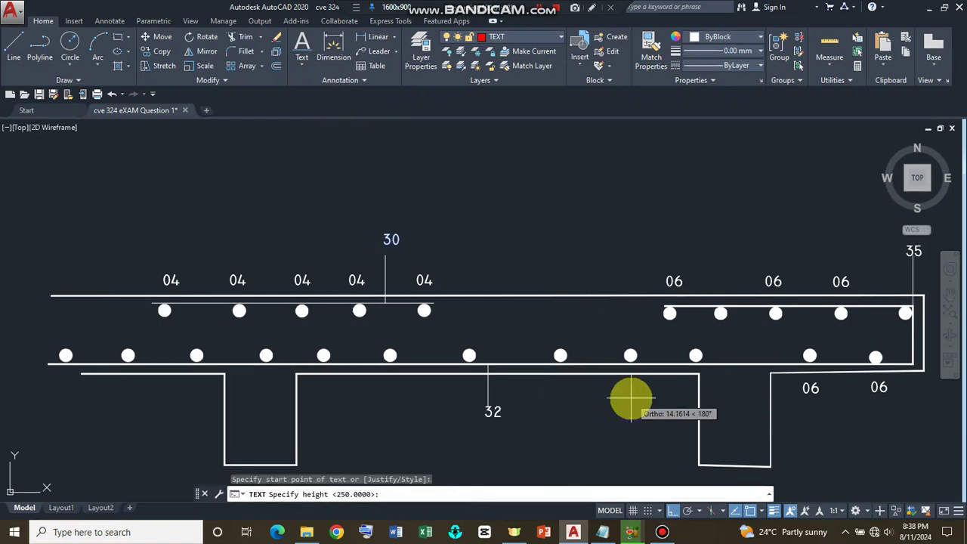
pyautogui.press('Return')
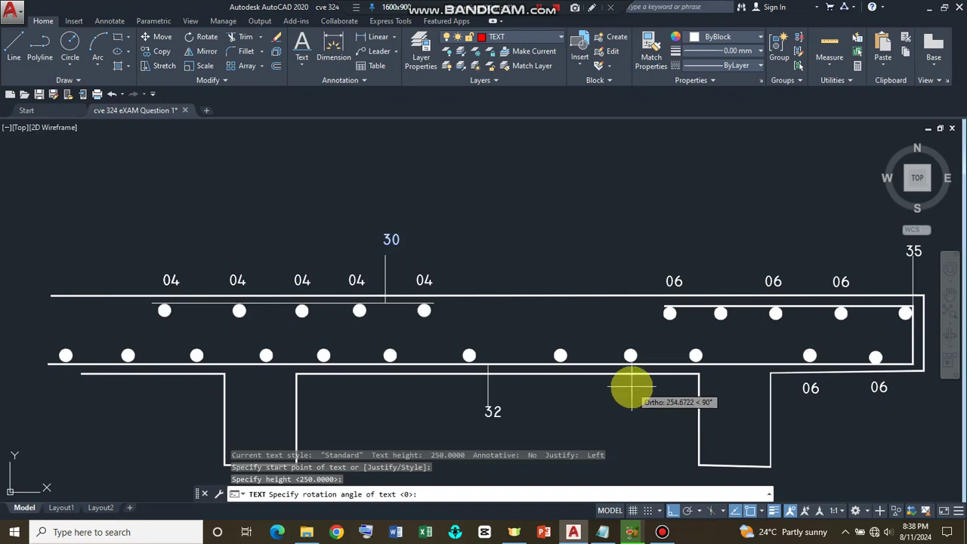
pyautogui.press('Return')
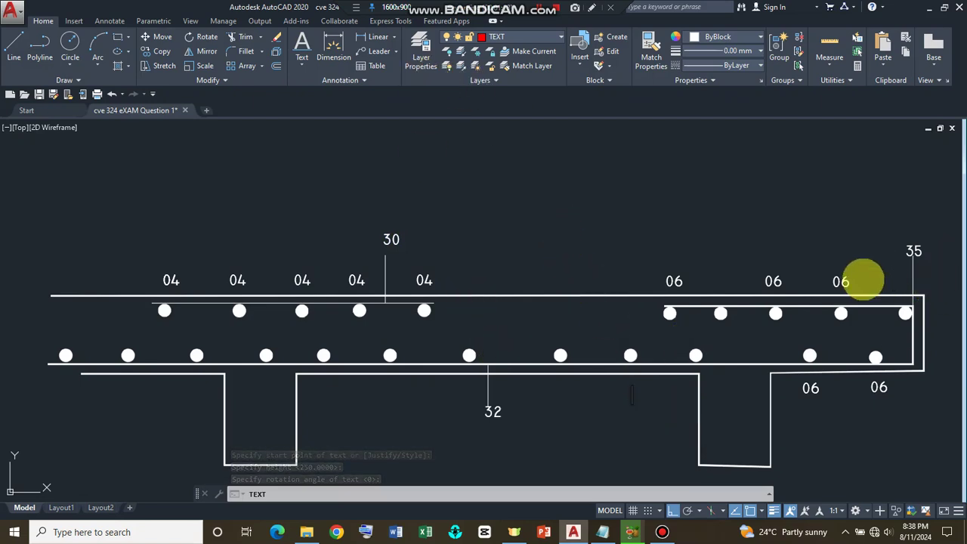
pyautogui.scroll(-4, 453, 297)
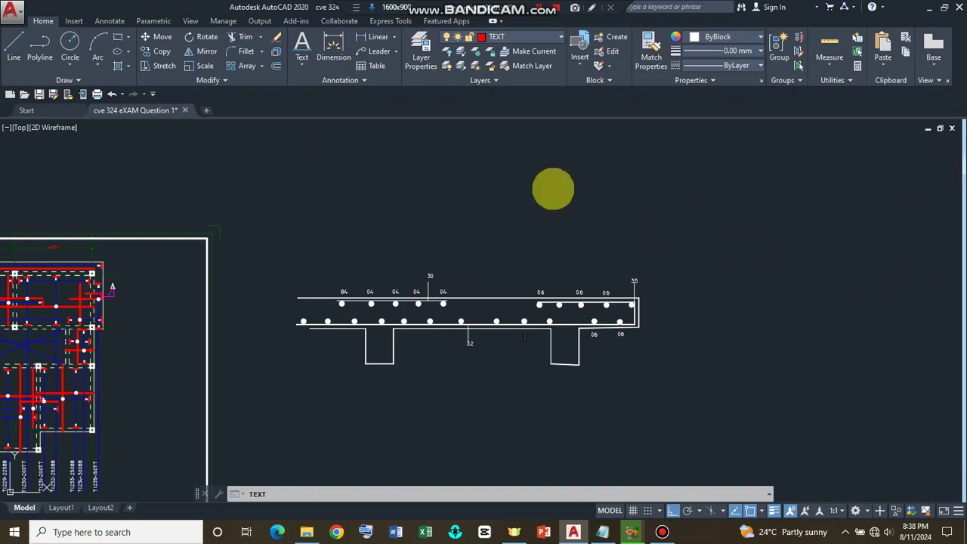
pyautogui.write('p')
pyautogui.press('Return')
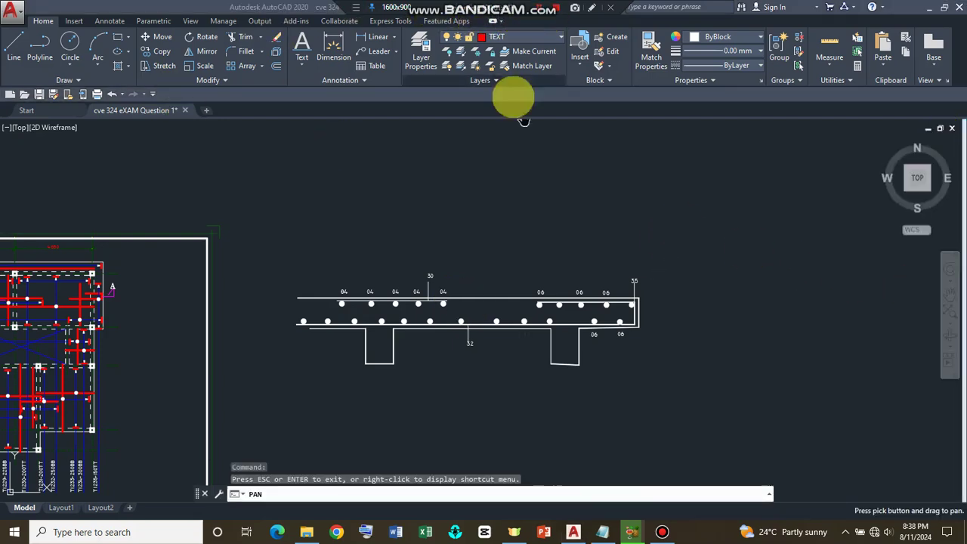
pyautogui.moveTo(530, 250); pyautogui.dragTo(915, 251)
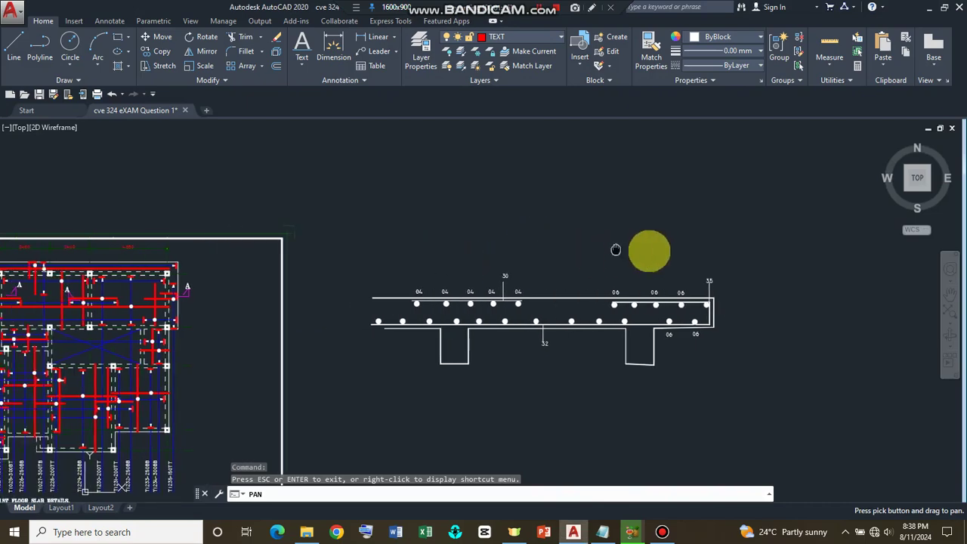
pyautogui.scroll(2, 320, 308)
pyautogui.scroll(2, 320, 308)
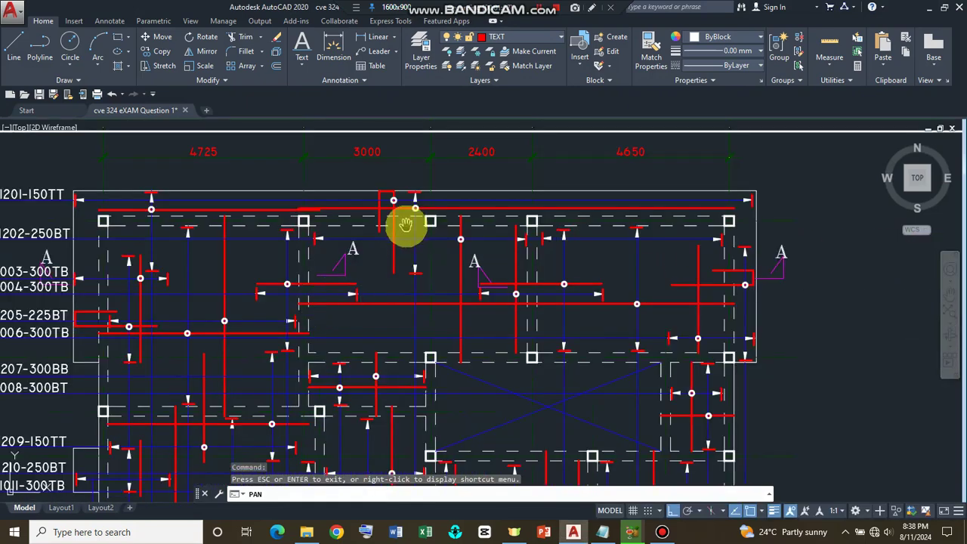
pyautogui.scroll(2, 406, 221)
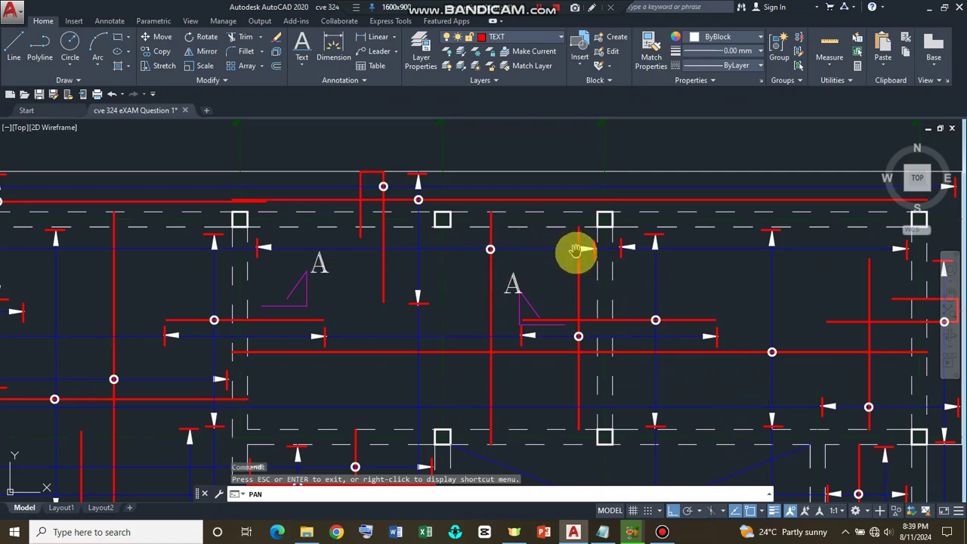
pyautogui.moveTo(272, 345); pyautogui.dragTo(597, 339)
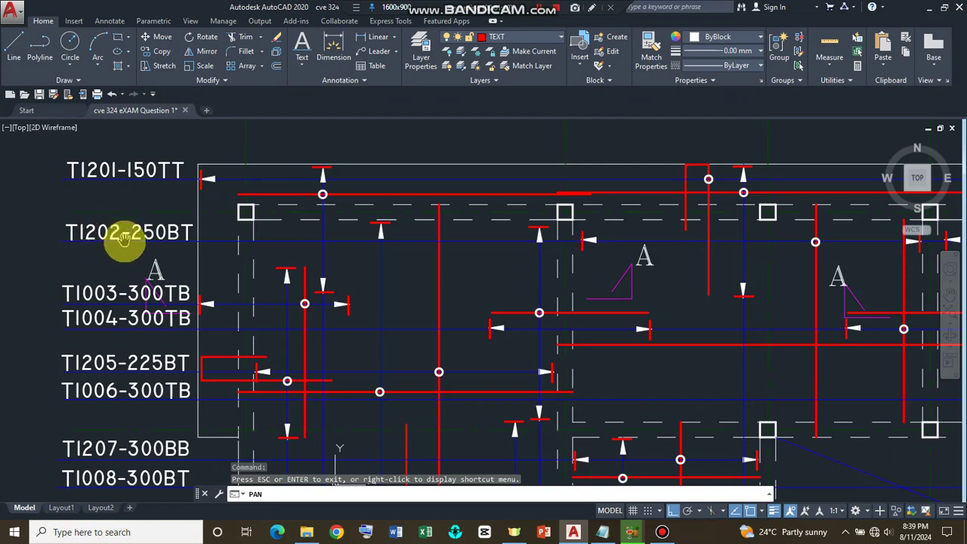
pyautogui.moveTo(597, 291); pyautogui.dragTo(7, 324)
pyautogui.moveTo(633, 316); pyautogui.dragTo(114, 320)
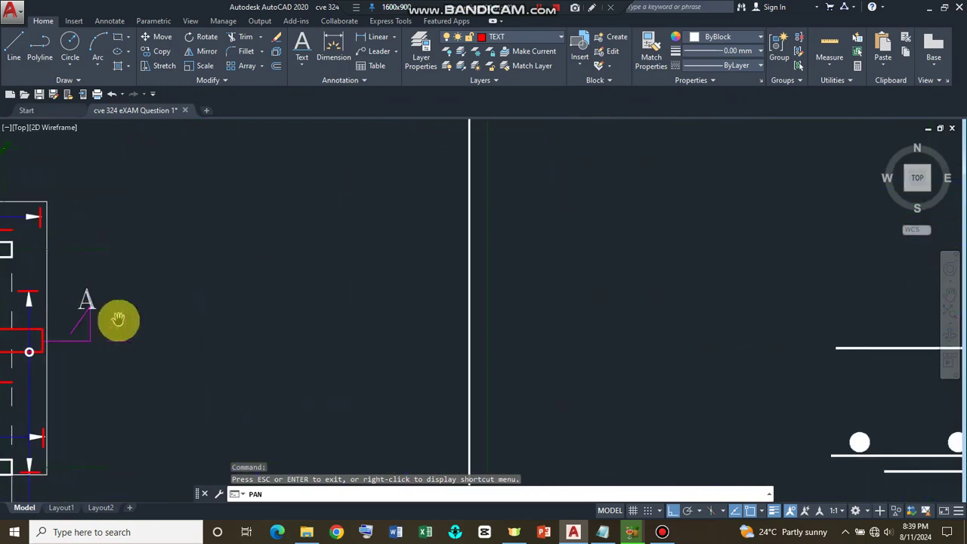
pyautogui.moveTo(713, 309); pyautogui.dragTo(317, 253)
pyautogui.moveTo(646, 366); pyautogui.dragTo(345, 346)
pyautogui.scroll(-2, 346, 345)
pyautogui.moveTo(754, 360); pyautogui.dragTo(588, 344)
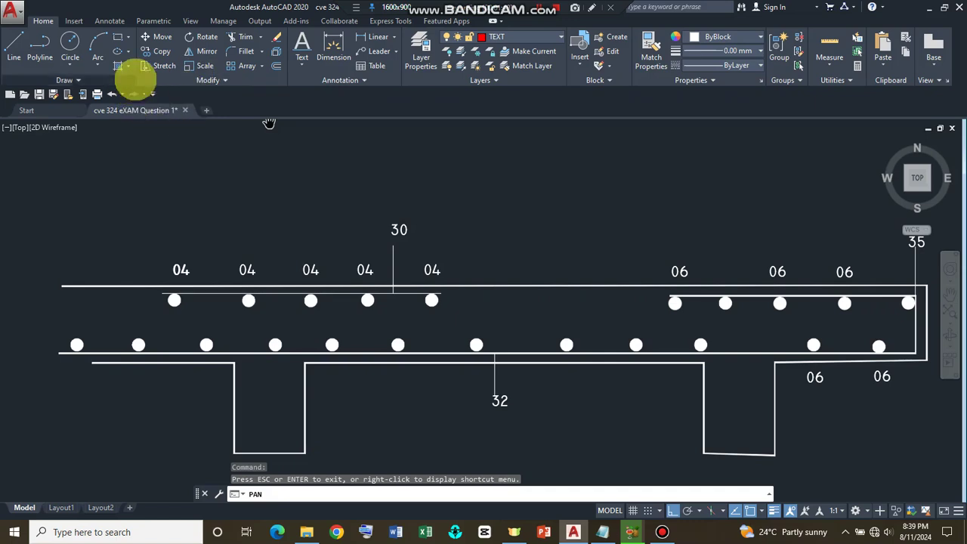
# - Write the label 02 at height 250 below the bottom bars near the right rib
pyautogui.click(301, 65)
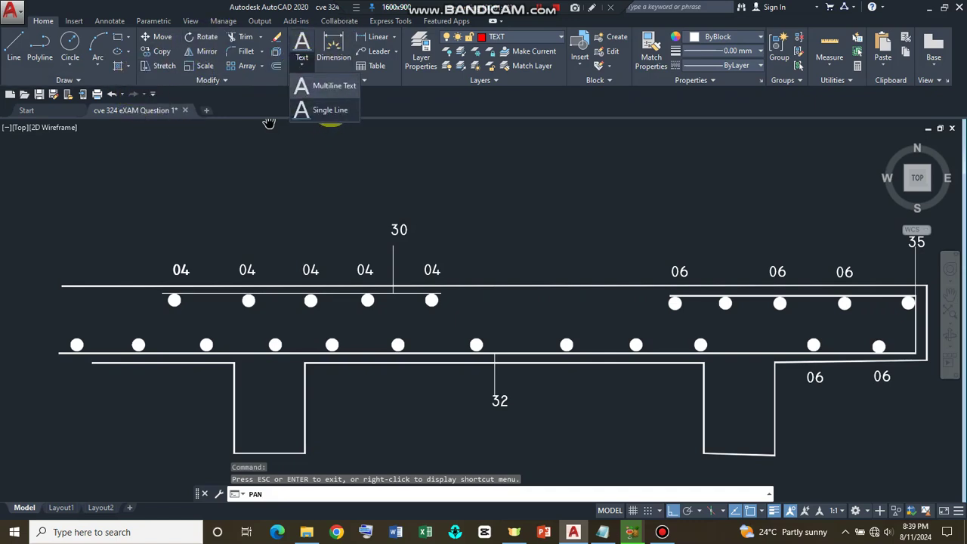
pyautogui.click(327, 108)
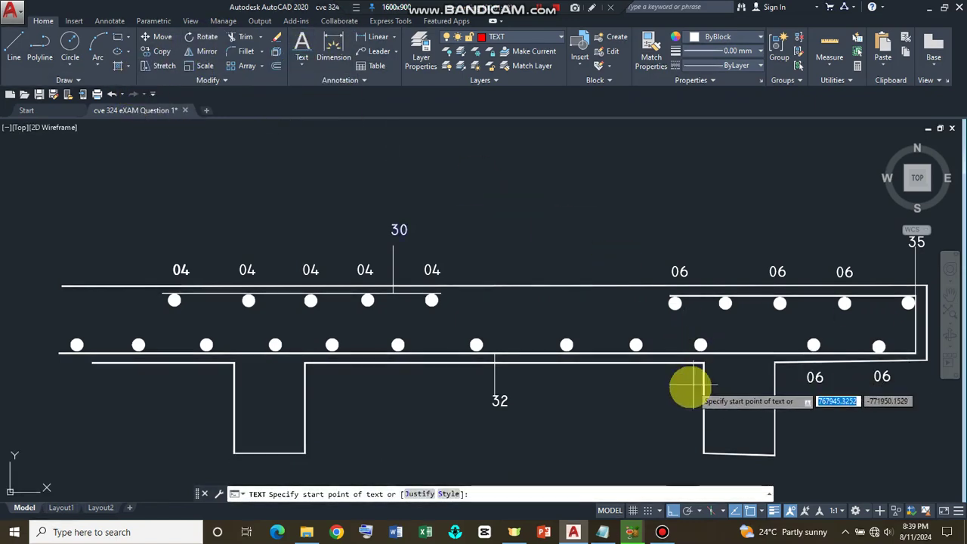
pyautogui.click(636, 386)
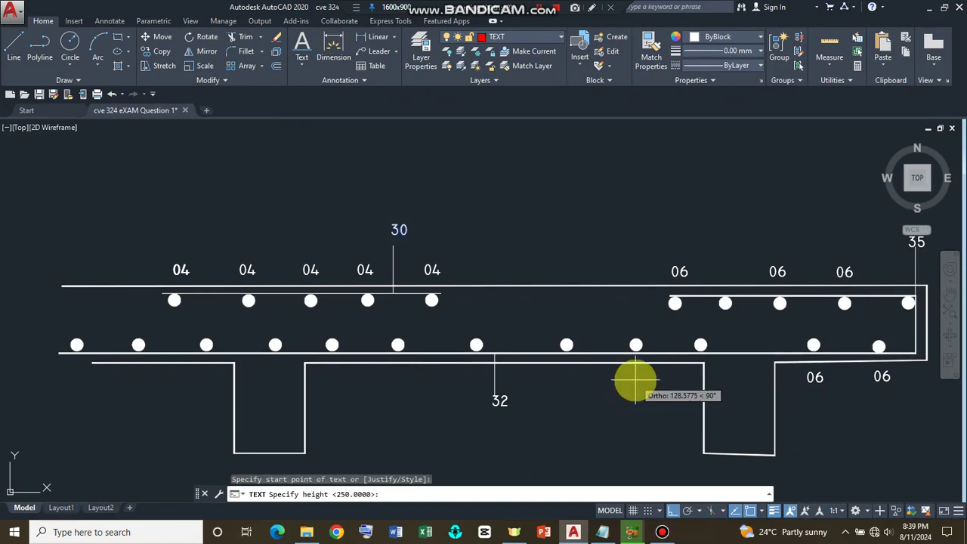
pyautogui.press('Return')
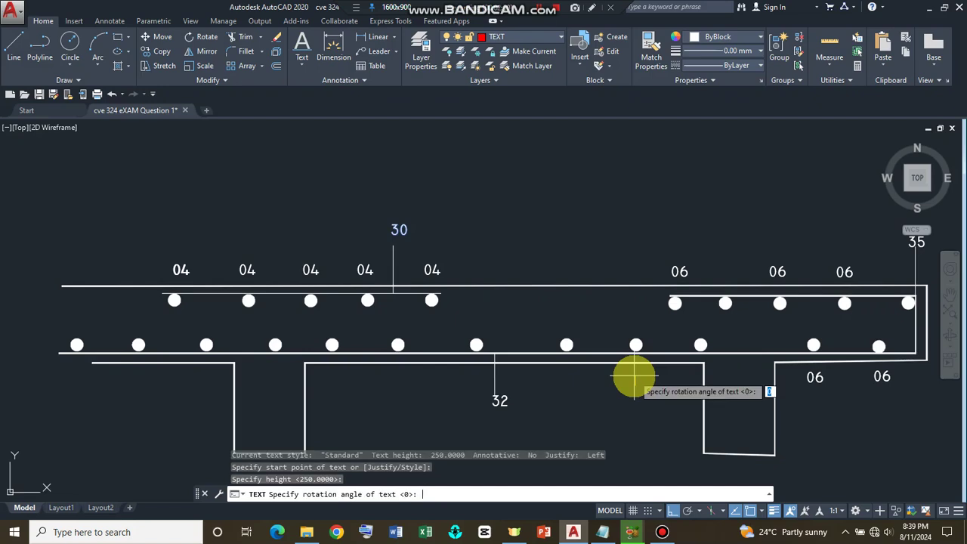
pyautogui.press('Return')
pyautogui.write('02')
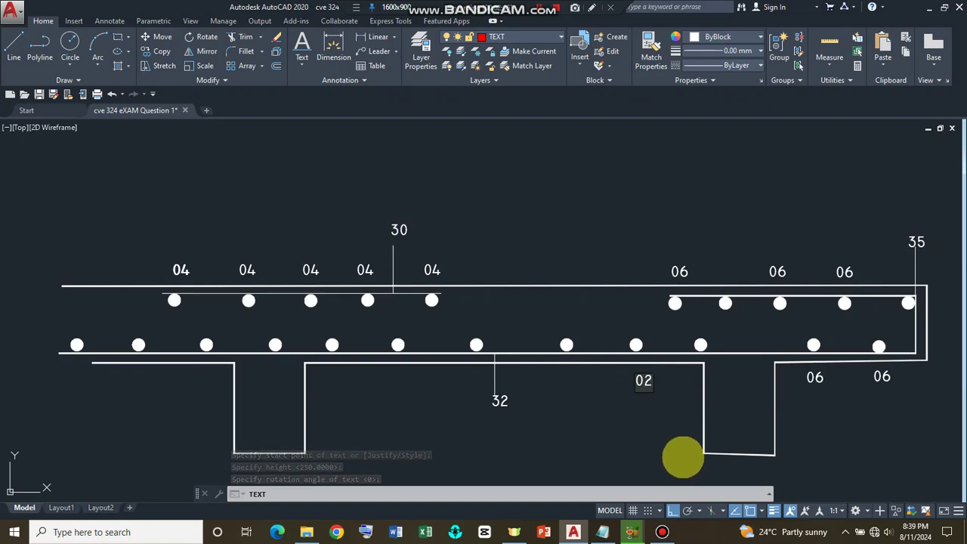
pyautogui.press('Escape')
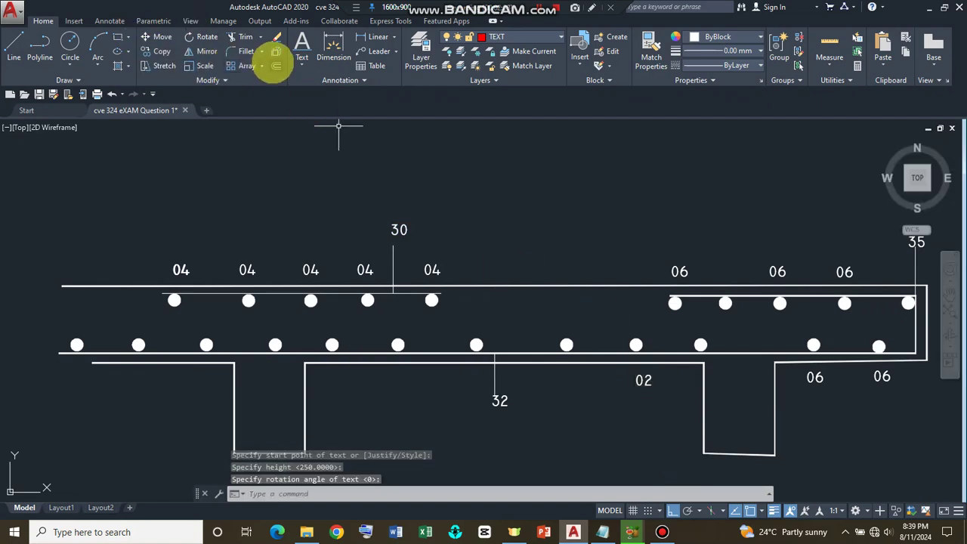
# - Select the 02 label for copying
pyautogui.click(159, 50)
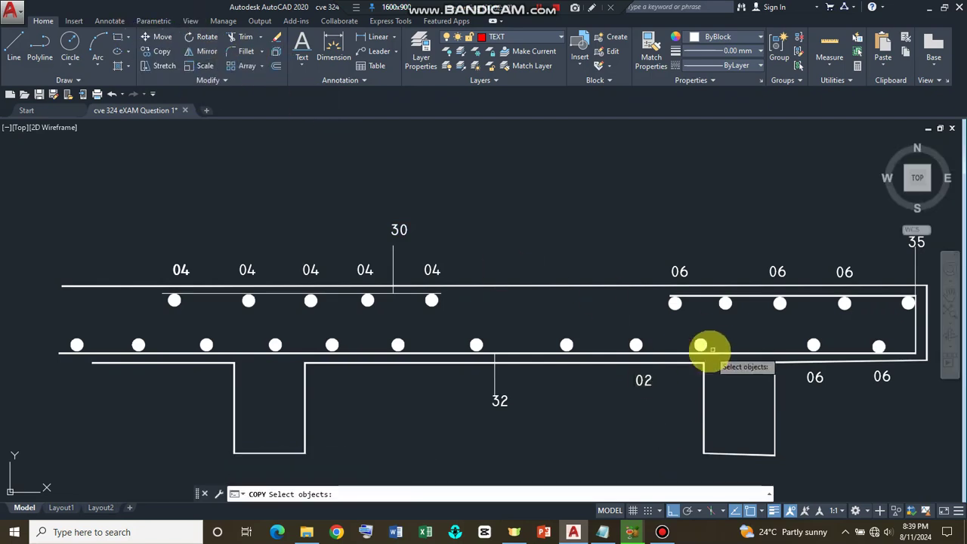
pyautogui.click(654, 388)
pyautogui.click(643, 382)
pyautogui.click(644, 380)
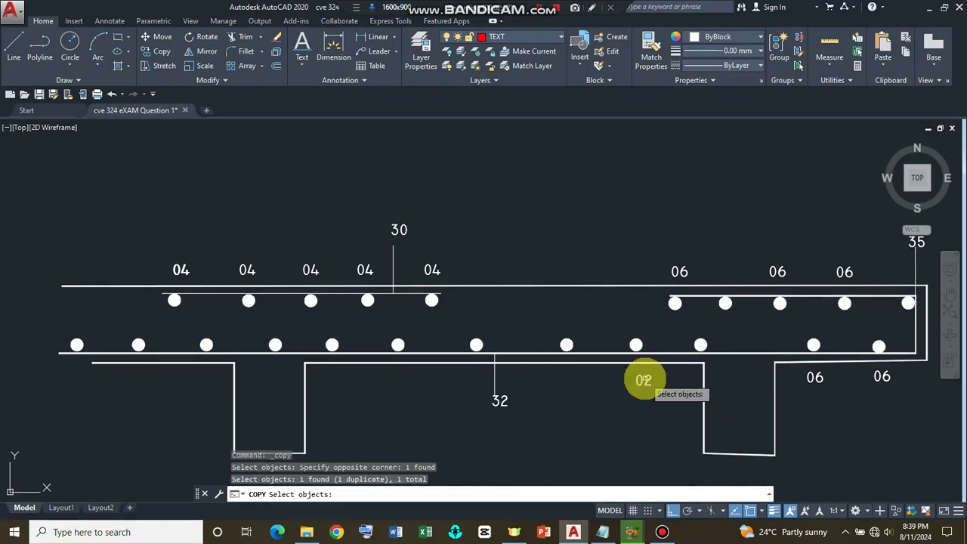
pyautogui.click(645, 381)
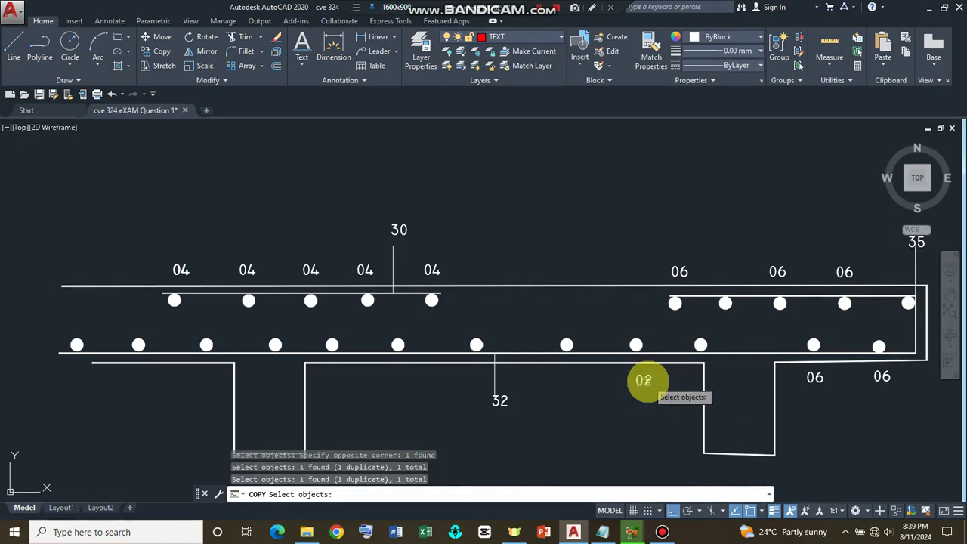
pyautogui.click(643, 388)
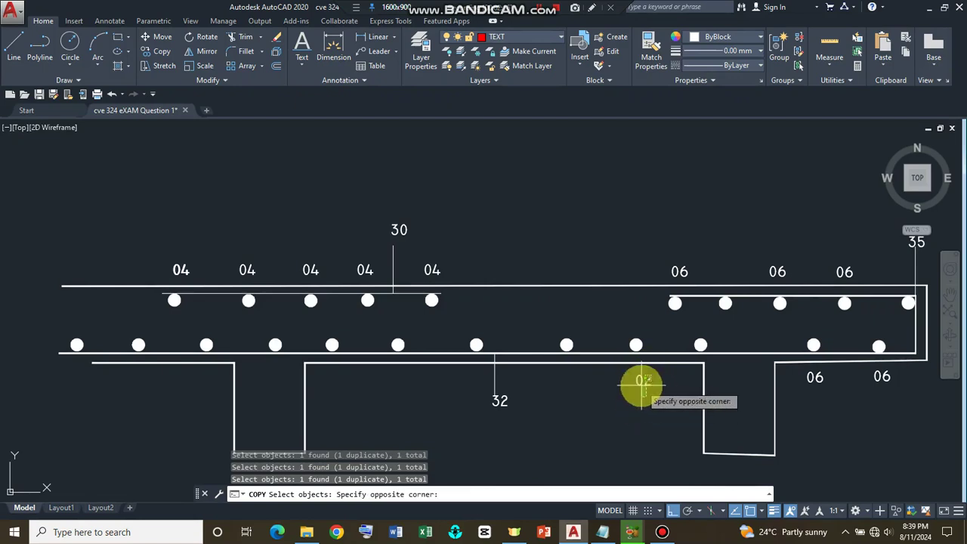
pyautogui.click(645, 388)
pyautogui.press('Return')
# - Copy the 02 label under seven more bottom bars leftward to the slab's end
pyautogui.click(642, 385)
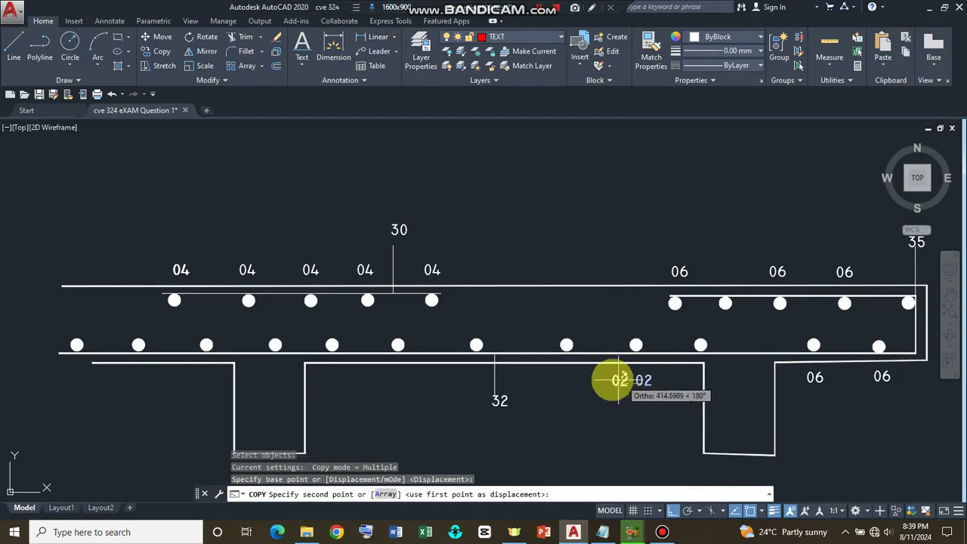
pyautogui.click(564, 380)
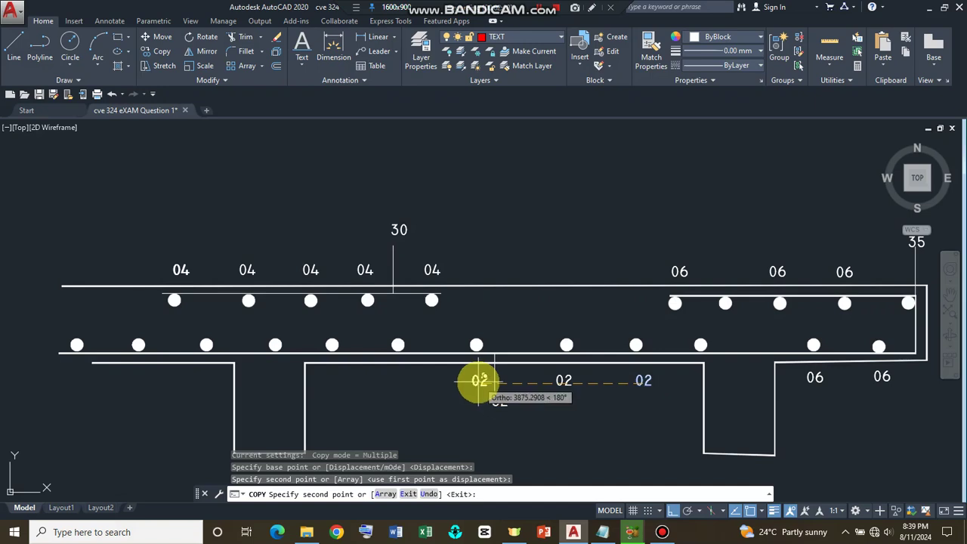
pyautogui.click(474, 380)
pyautogui.click(395, 380)
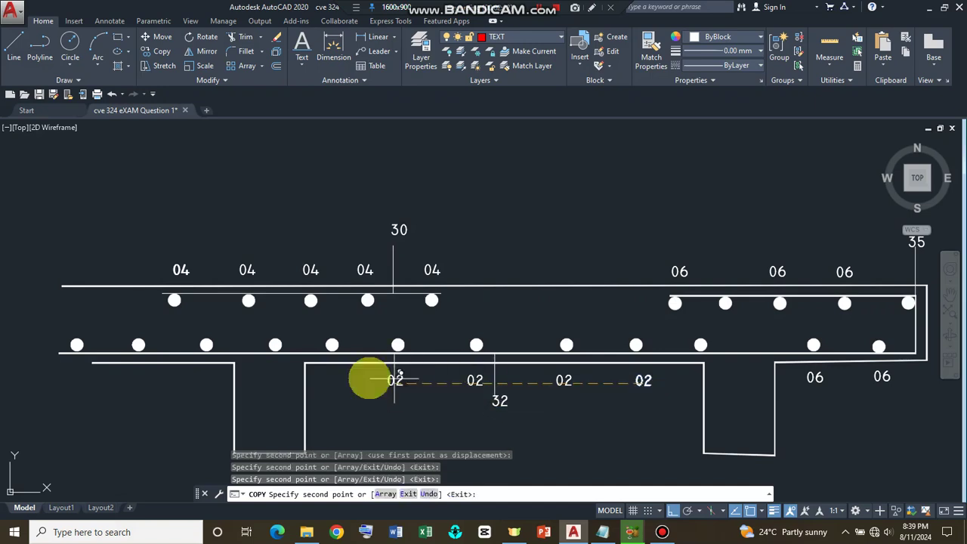
pyautogui.click(335, 380)
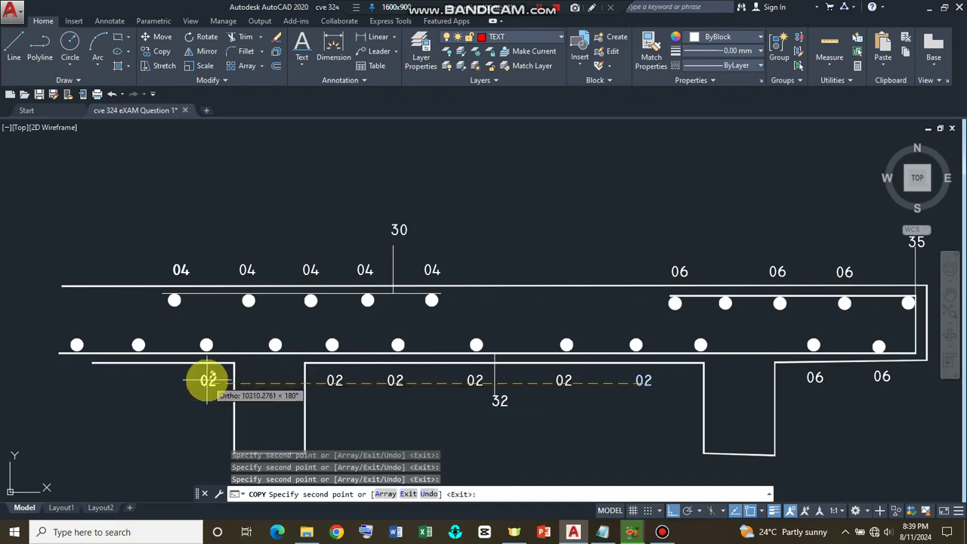
pyautogui.click(207, 380)
pyautogui.click(142, 380)
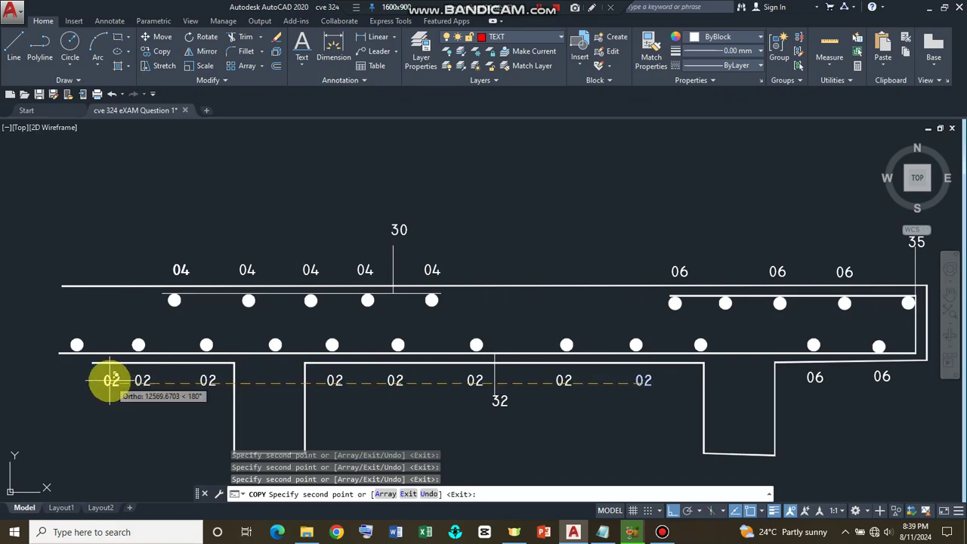
pyautogui.click(76, 381)
pyautogui.press('Return')
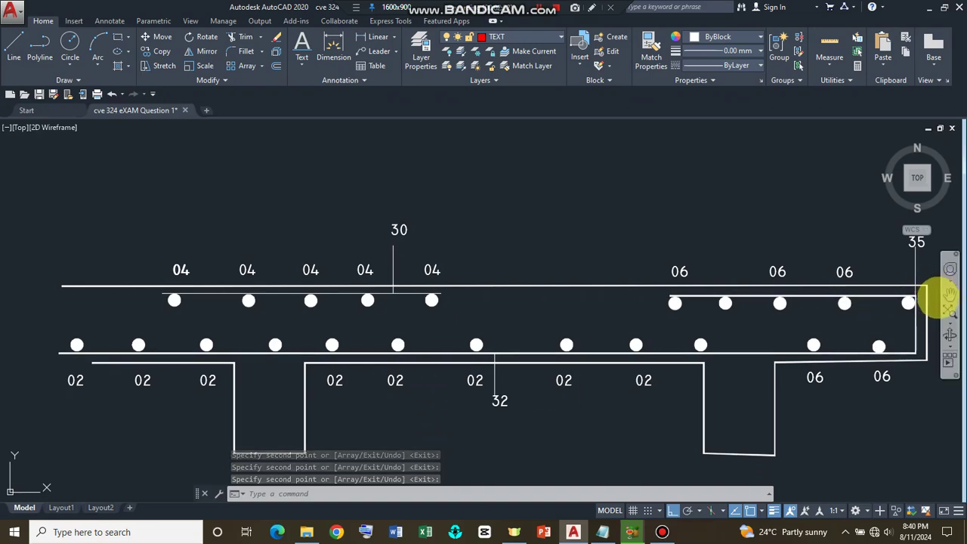
pyautogui.click(949, 294)
pyautogui.moveTo(608, 266); pyautogui.dragTo(583, 216)
pyautogui.scroll(-2, 577, 247)
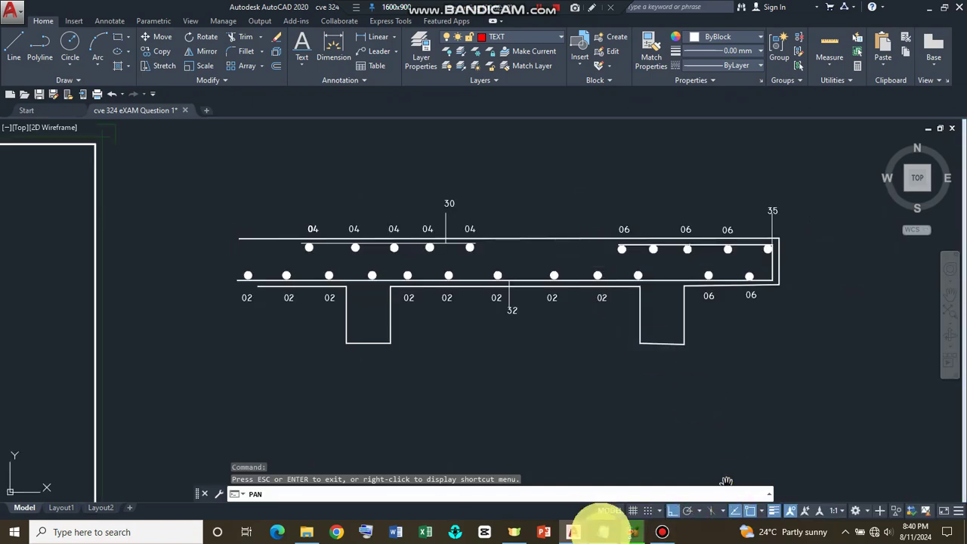
pyautogui.click(602, 531)
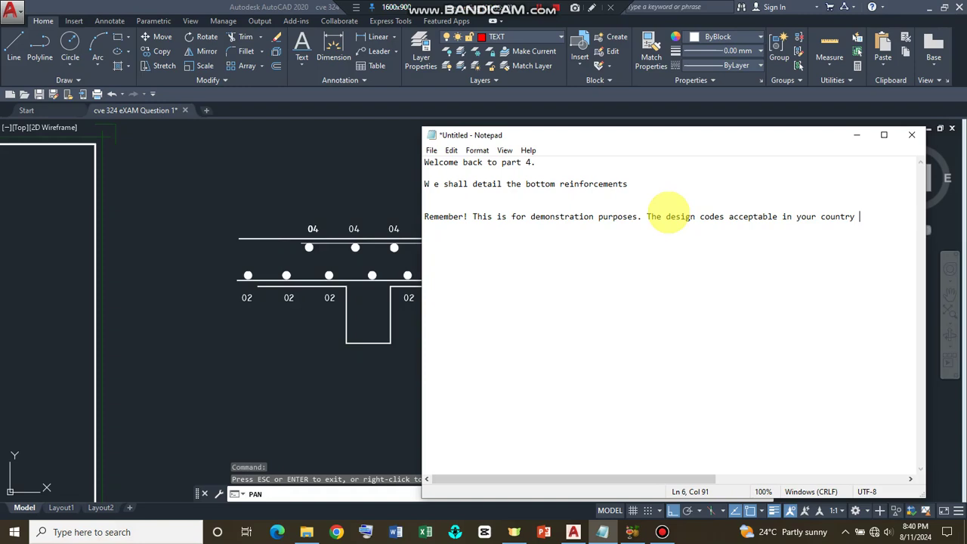
# - Finish the reminder so it cites the notes and specifications in the drawing documents
pyautogui.press('Return')
pyautogui.write('shou')
pyautogui.write('ld be ')
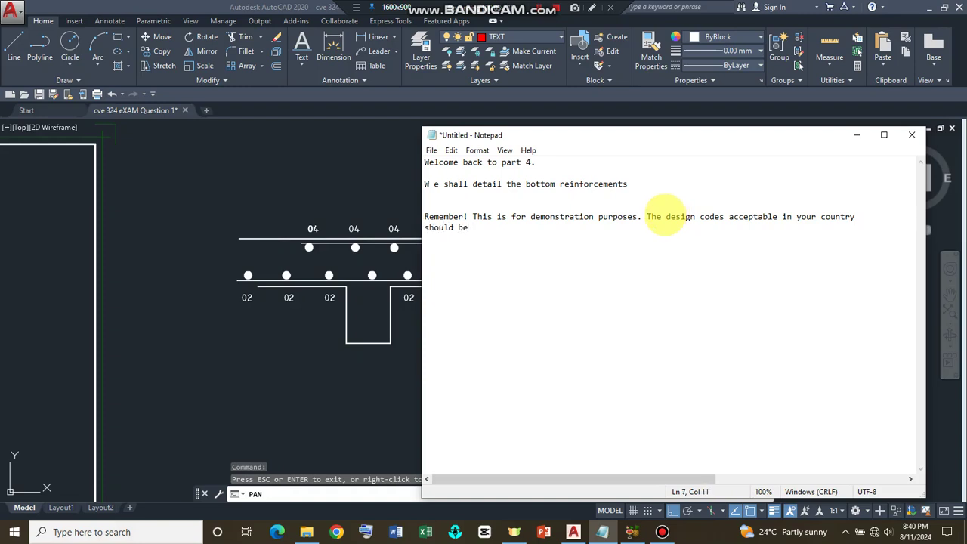
pyautogui.write('al')
pyautogui.write('pplied')
pyautogui.write('incl')
pyautogui.write('uding ')
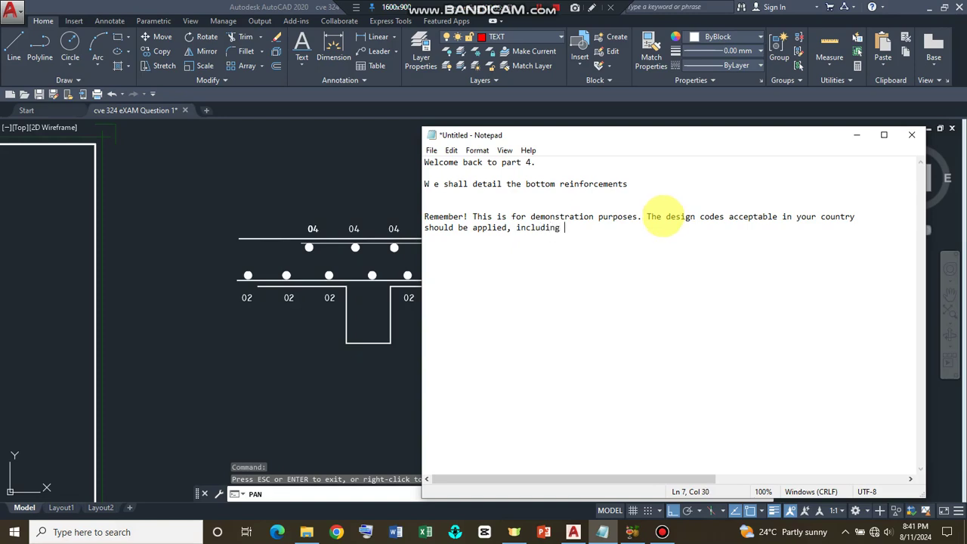
pyautogui.write('the n')
pyautogui.write('otes ')
pyautogui.write('and specifica')
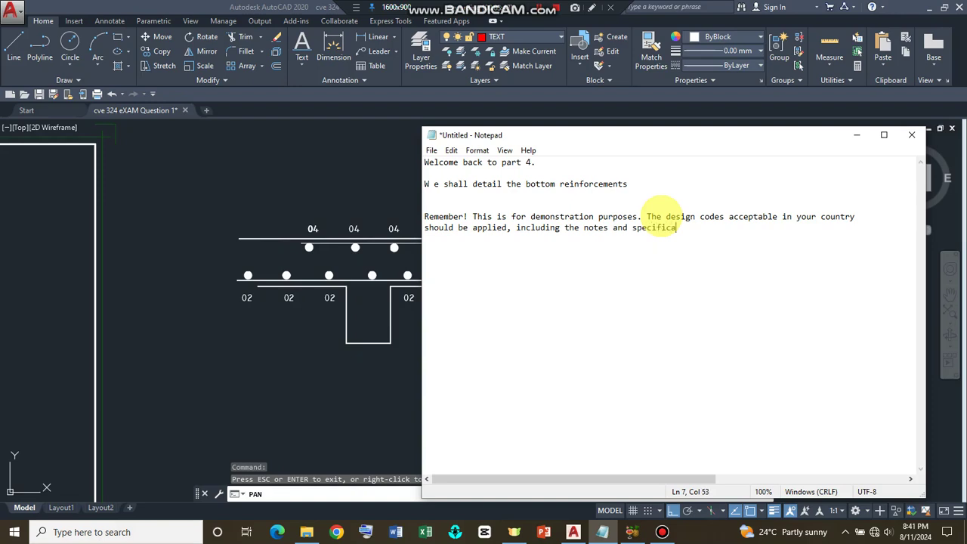
pyautogui.write('tion')
pyautogui.write('s in the ')
pyautogui.write('d')
pyautogui.write('wu')
pyautogui.write('ing')
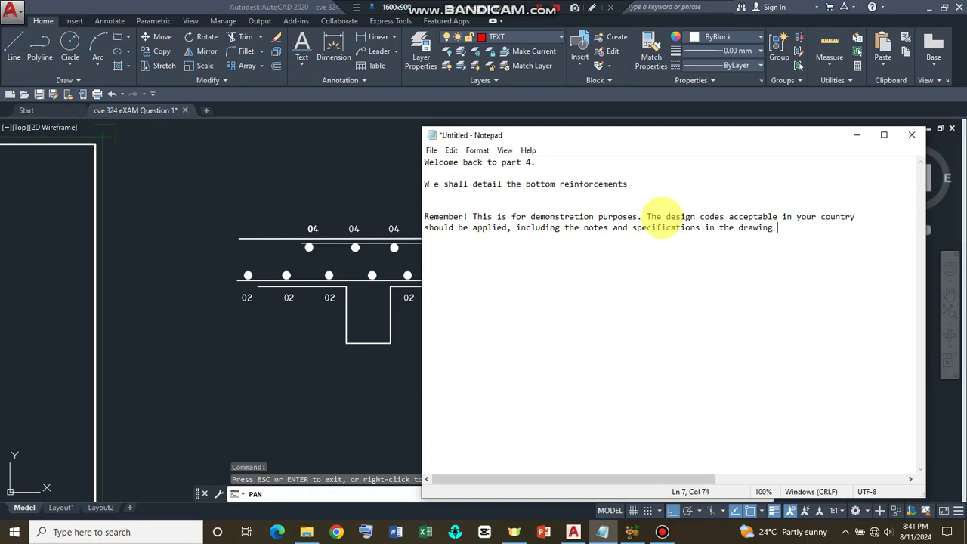
pyautogui.write('contrac doc')
pyautogui.write('um')
pyautogui.write('ents.')
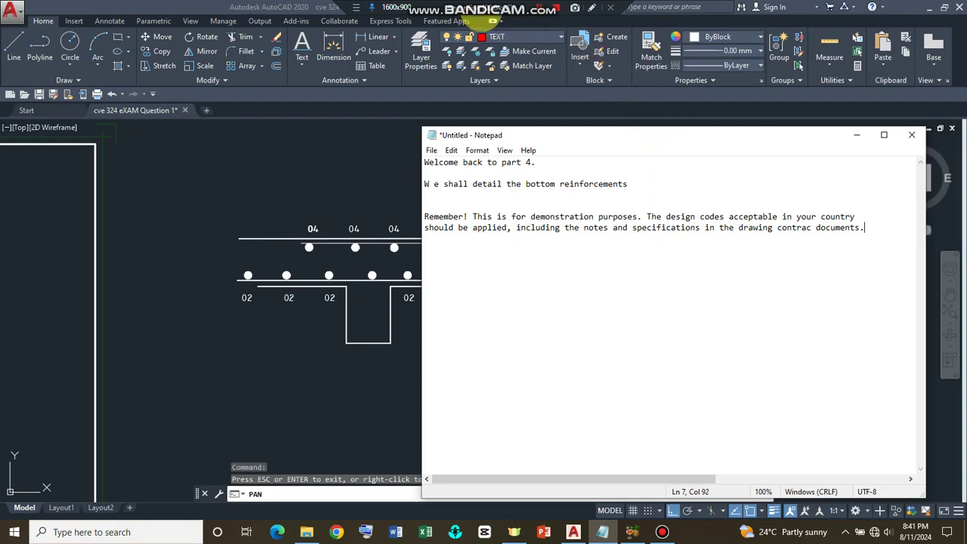
pyautogui.click(536, 24)
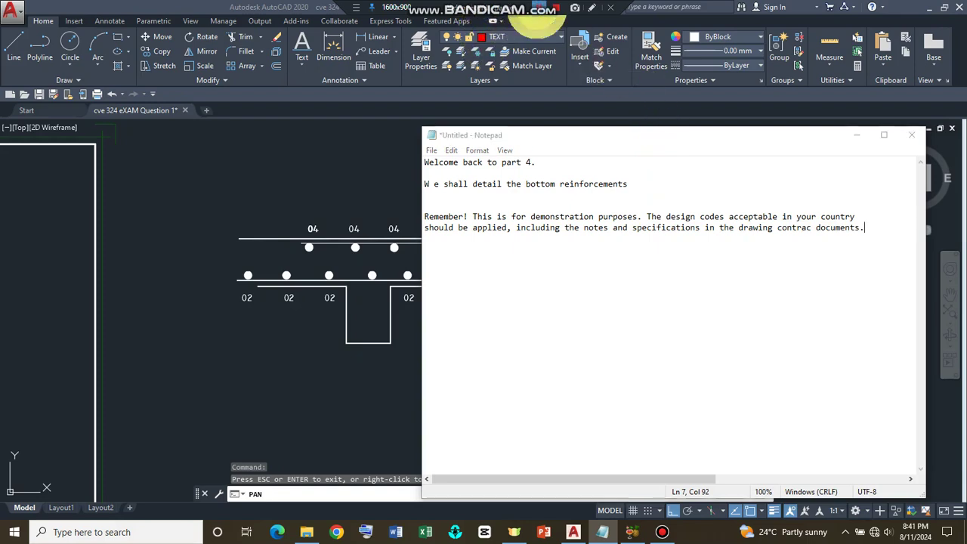
pyautogui.click(884, 227)
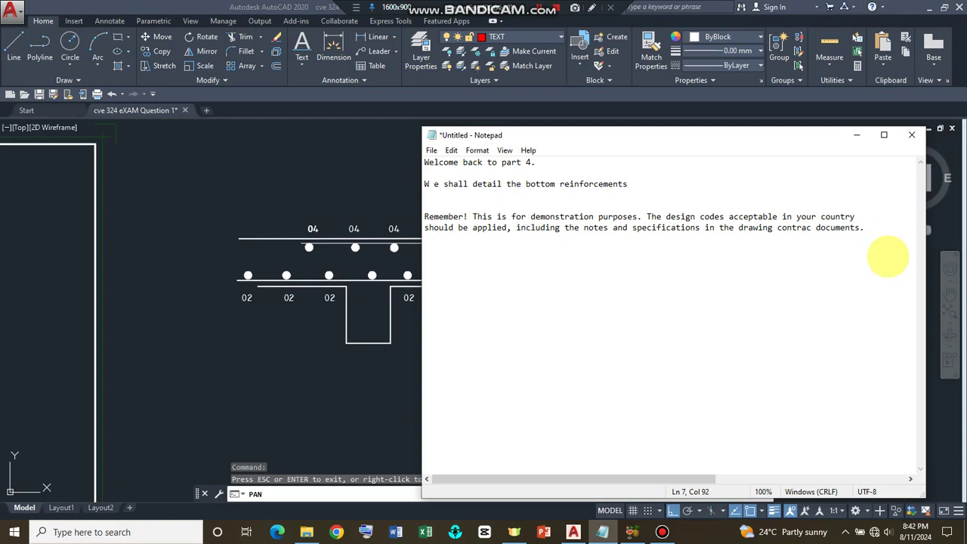
# - Add a new line: 'Let's look at how to print/ save the document'
pyautogui.press('Return')
pyautogui.write("t's ")
pyautogui.write('loo')
pyautogui.write('k at ')
pyautogui.write('how')
pyautogui.write(' to pr')
pyautogui.write('in')
pyautogui.write('t')
pyautogui.press('BackSpace')
pyautogui.write('t/')
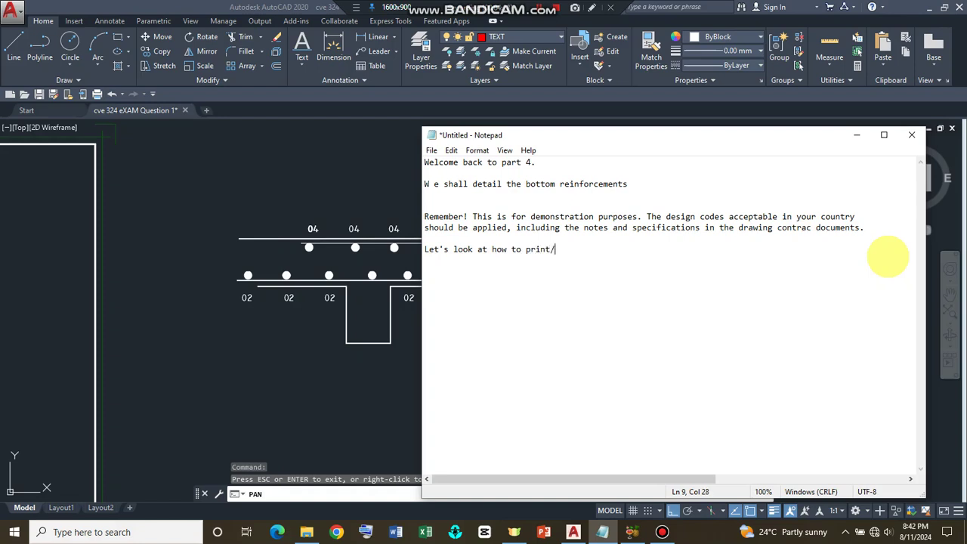
pyautogui.write(' save the  ')
pyautogui.write('documen')
pyautogui.write('t.')
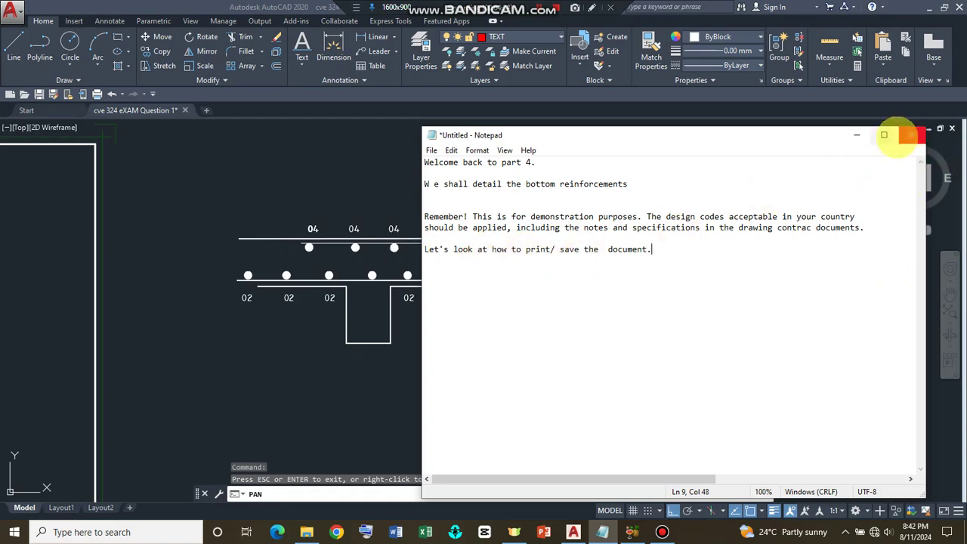
# - Minimize Notepad and open the Plot - Model dialog from the Print menu
pyautogui.click(857, 135)
pyautogui.scroll(-2, 616, 272)
pyautogui.scroll(-1, 623, 291)
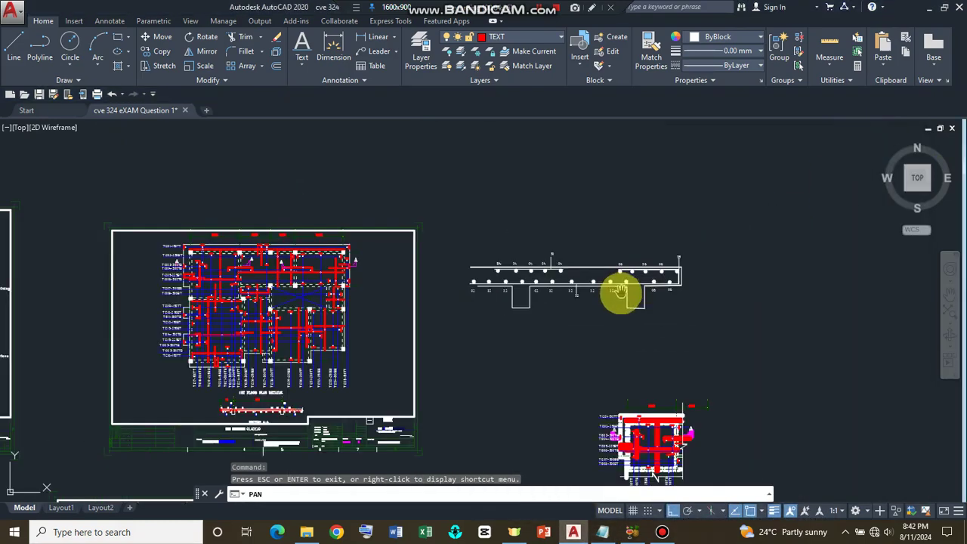
pyautogui.scroll(1, 459, 265)
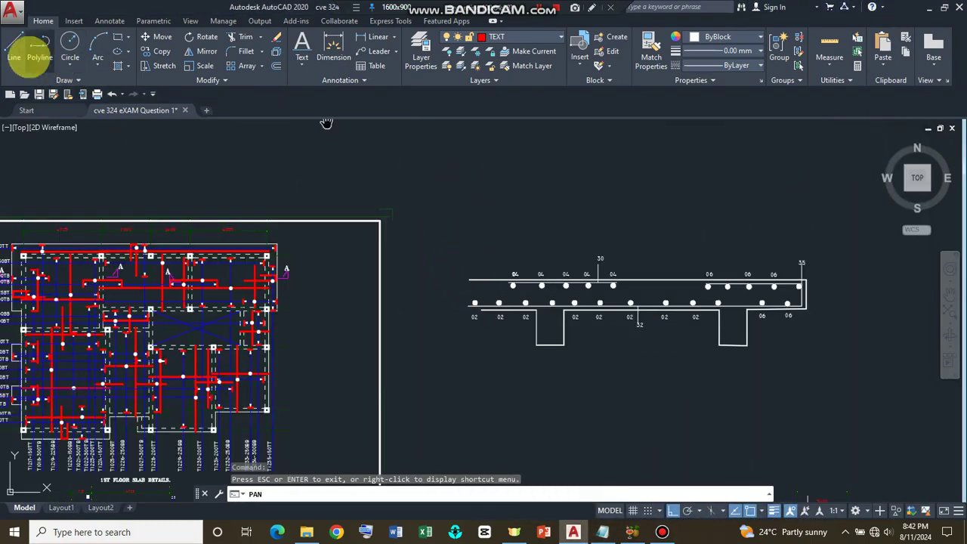
pyautogui.click(12, 13)
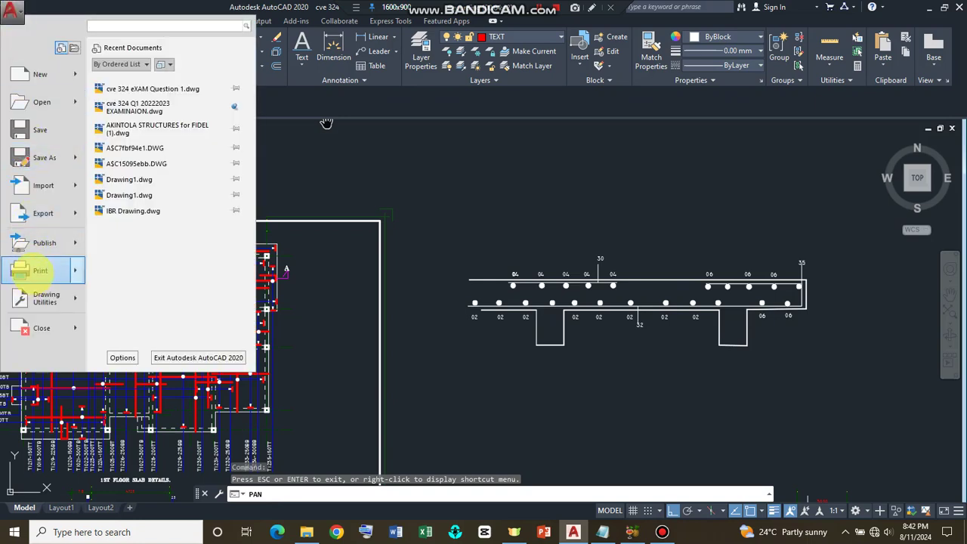
pyautogui.moveTo(41, 270)
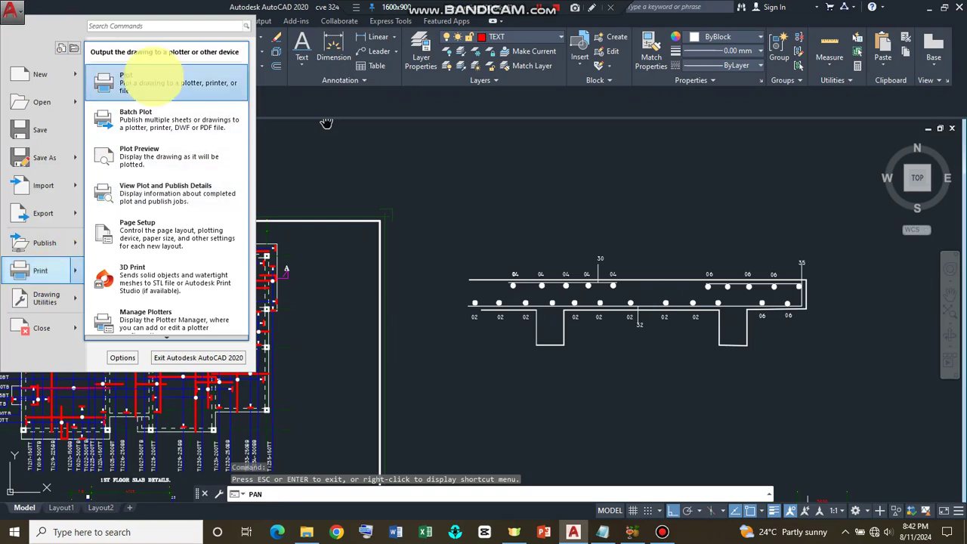
pyautogui.click(130, 77)
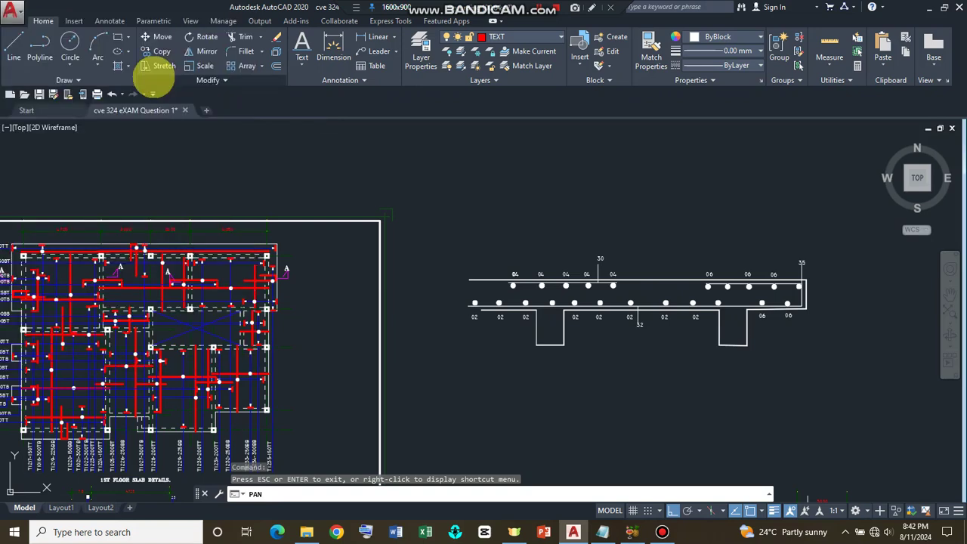
pyautogui.hotkey('ctrl', 'p')
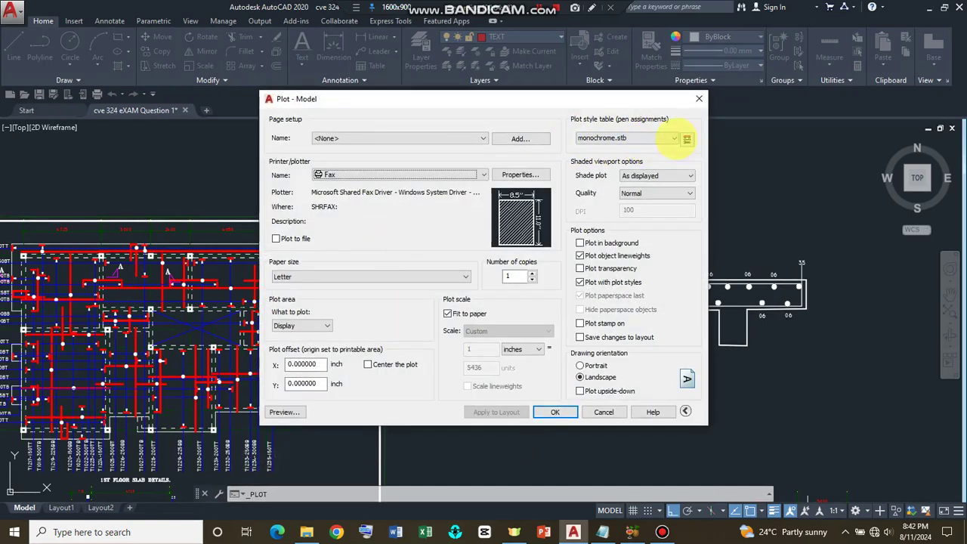
# - Keep monochrome.stb as plot style and set the printer to DWG To PDF.pc3
pyautogui.click(672, 137)
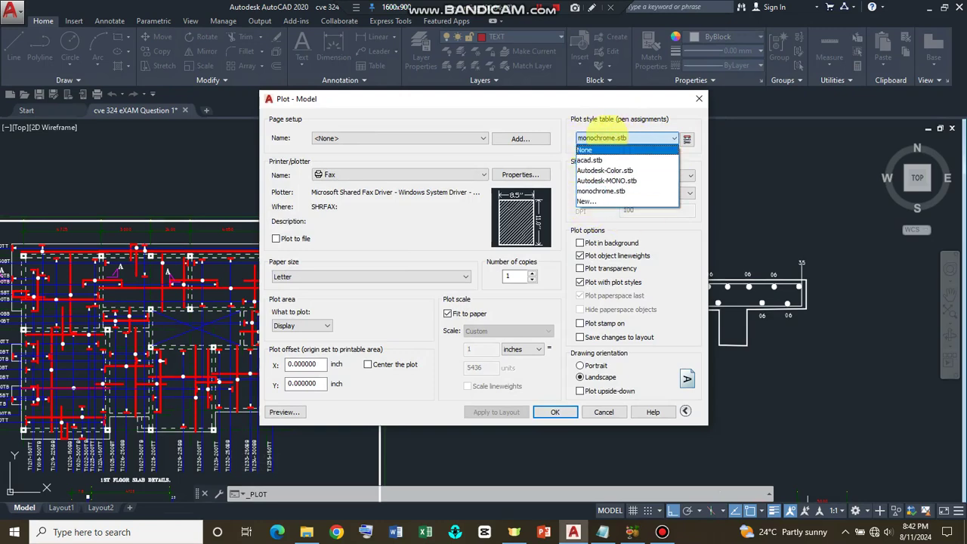
pyautogui.click(671, 138)
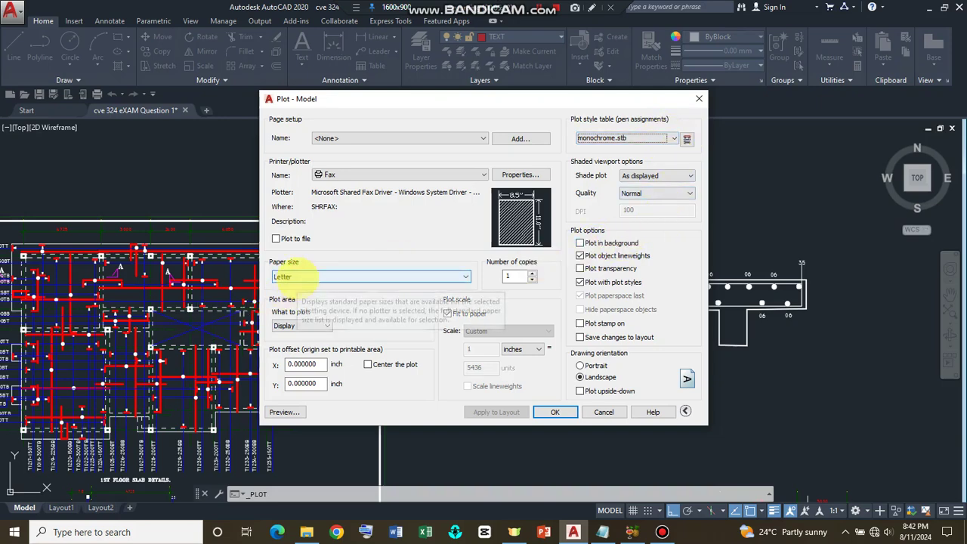
pyautogui.click(298, 276)
pyautogui.click(302, 273)
pyautogui.click(389, 172)
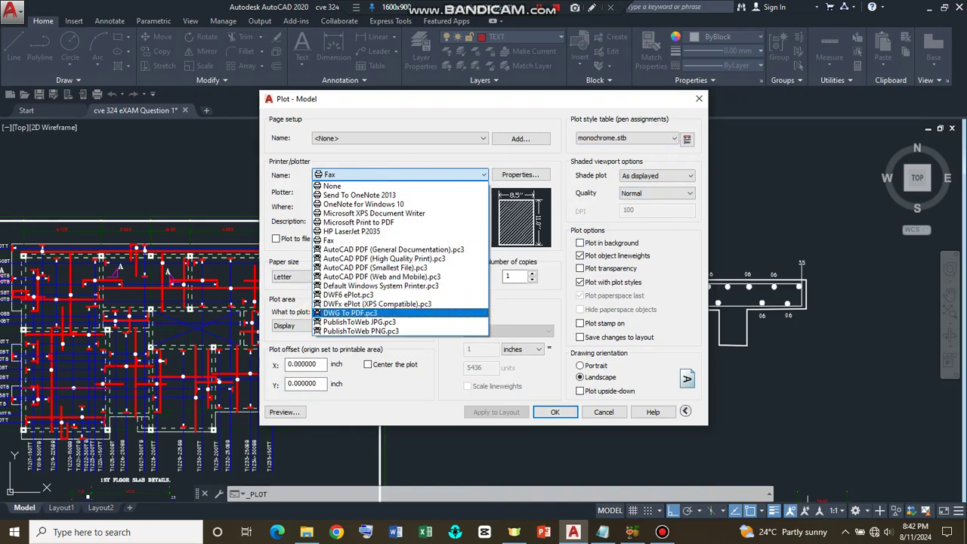
pyautogui.click(355, 312)
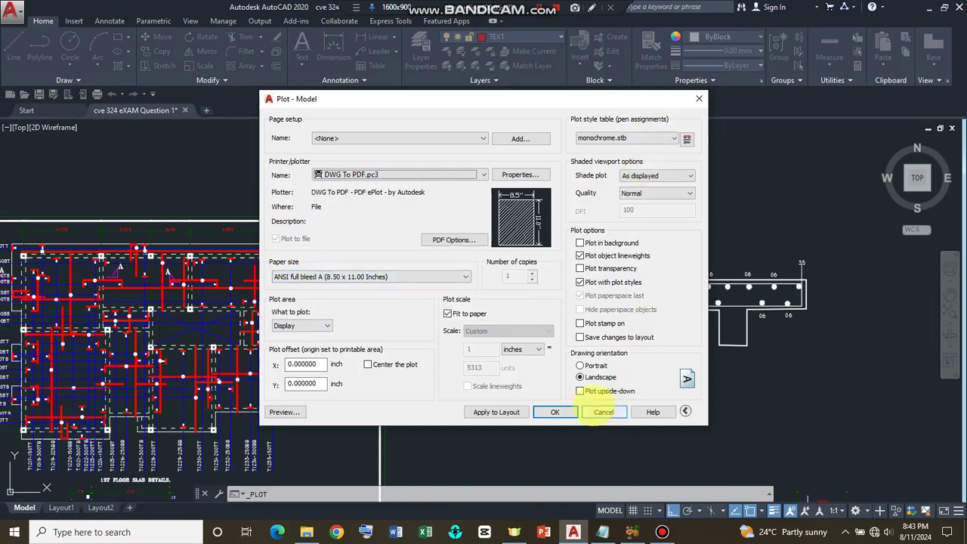
# - Choose ISO A3 (420 x 297 MM) paper and centre the plot on the sheet
pyautogui.click(307, 276)
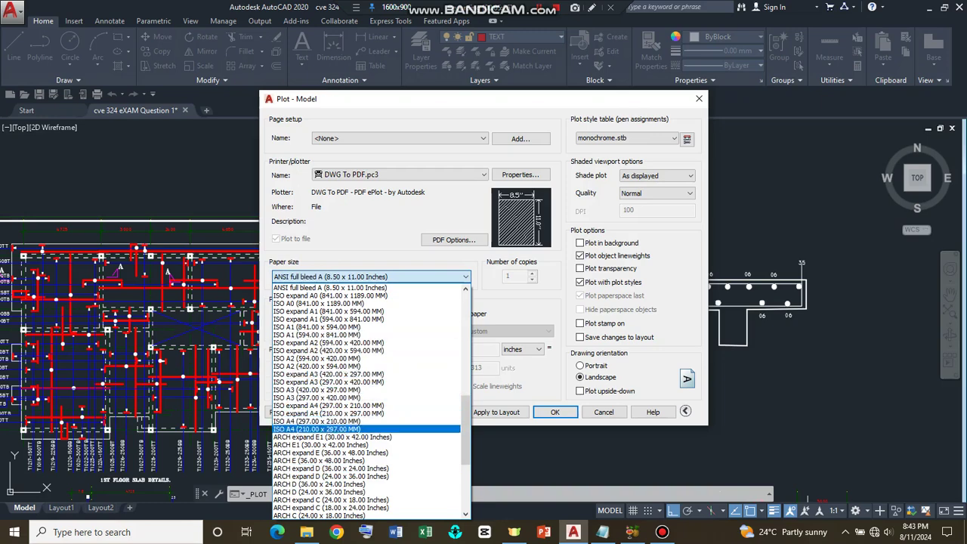
pyautogui.click(294, 389)
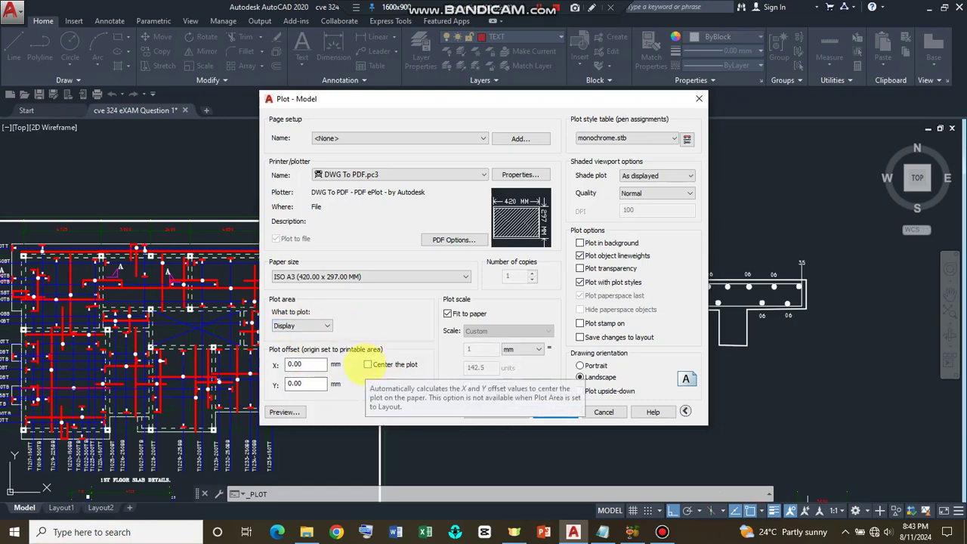
pyautogui.click(368, 365)
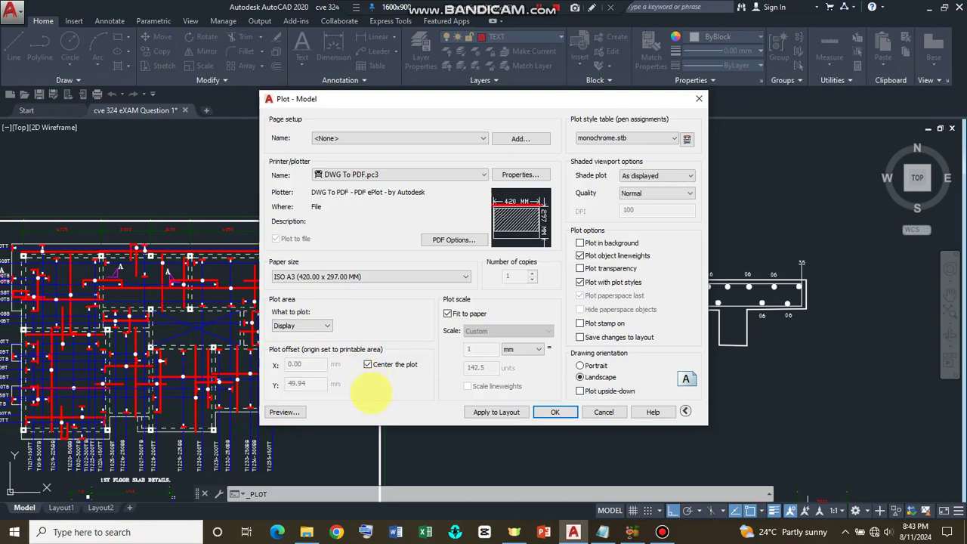
pyautogui.click(303, 324)
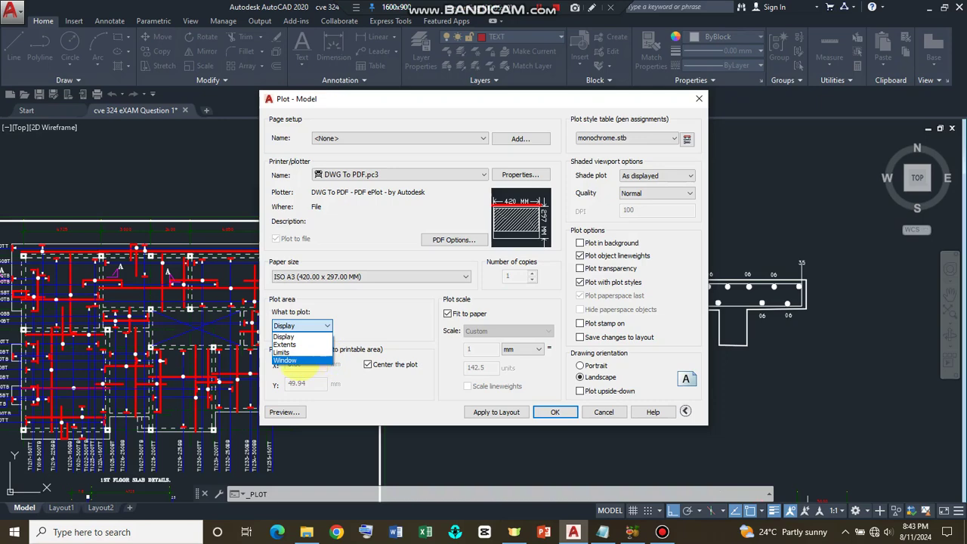
# - Set the plot area to a window drawn around the beam section and confirm with OK
pyautogui.click(287, 361)
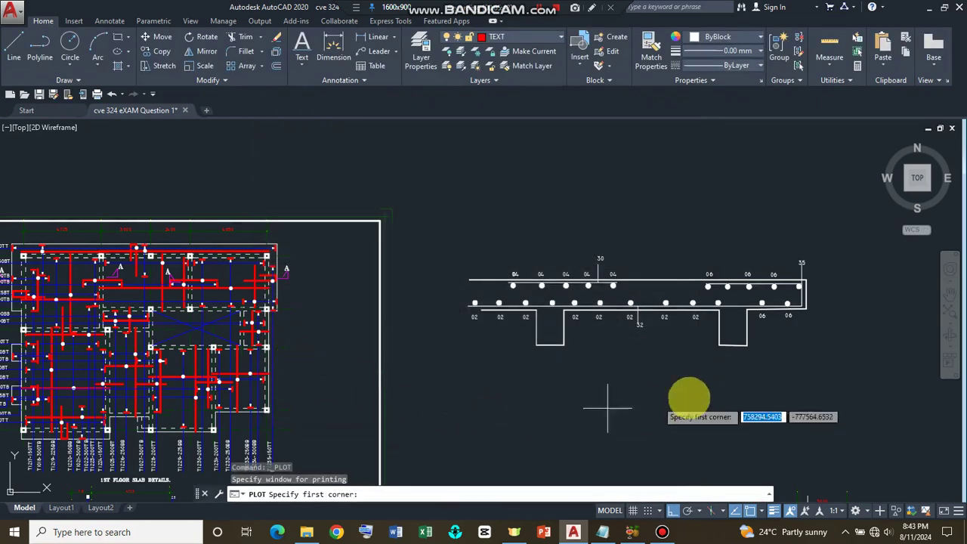
pyautogui.click(448, 224)
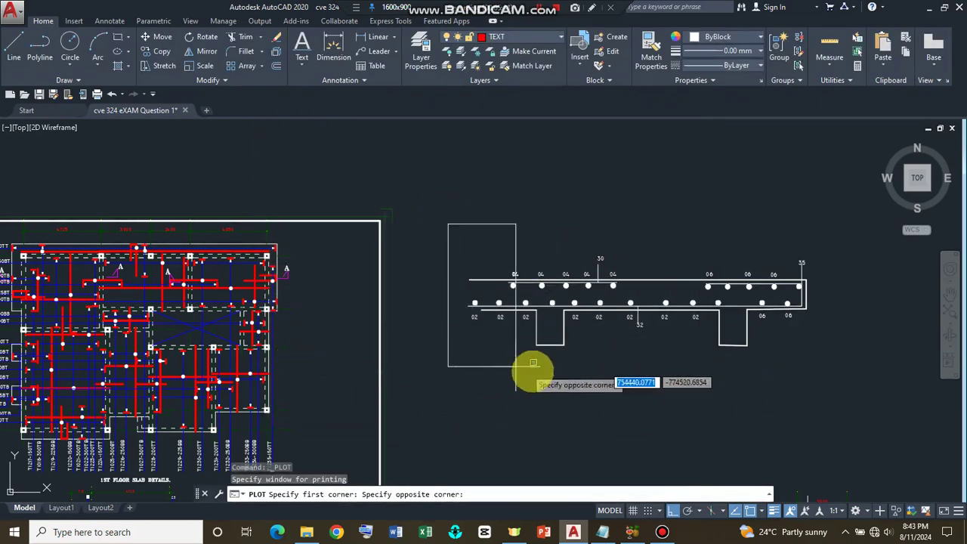
pyautogui.click(831, 380)
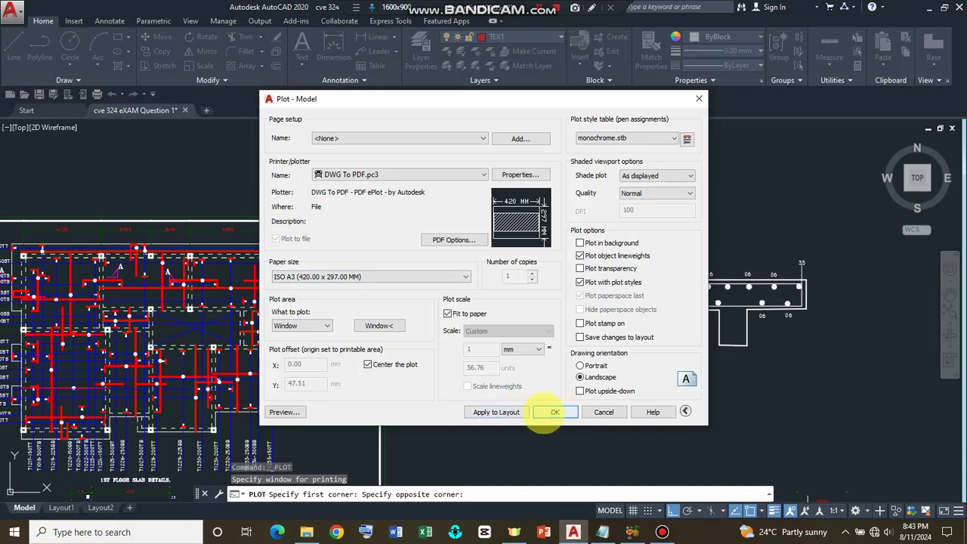
pyautogui.click(544, 416)
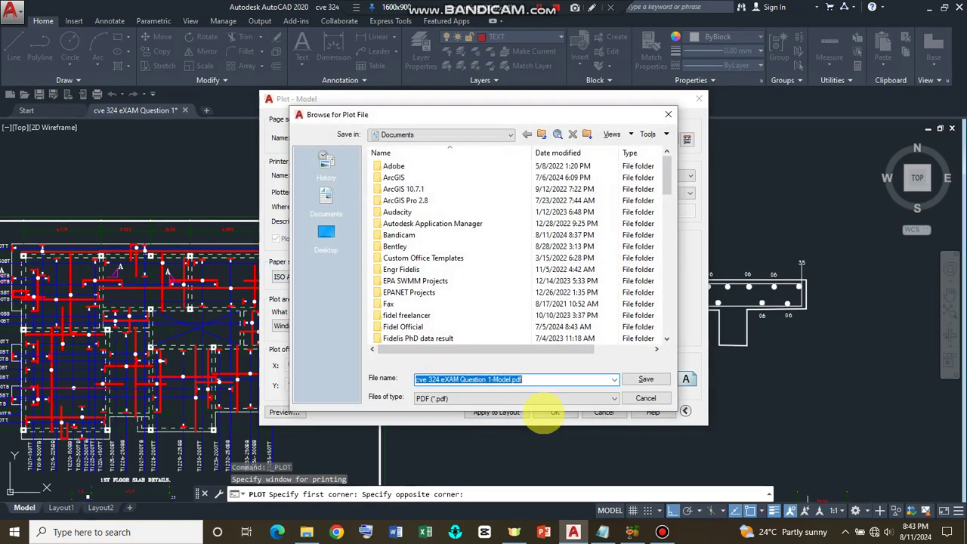
# - Save the plot as Drawing Project.pdf in This PC > Downloads
pyautogui.scroll(-2, 492, 319)
pyautogui.scroll(2, 495, 315)
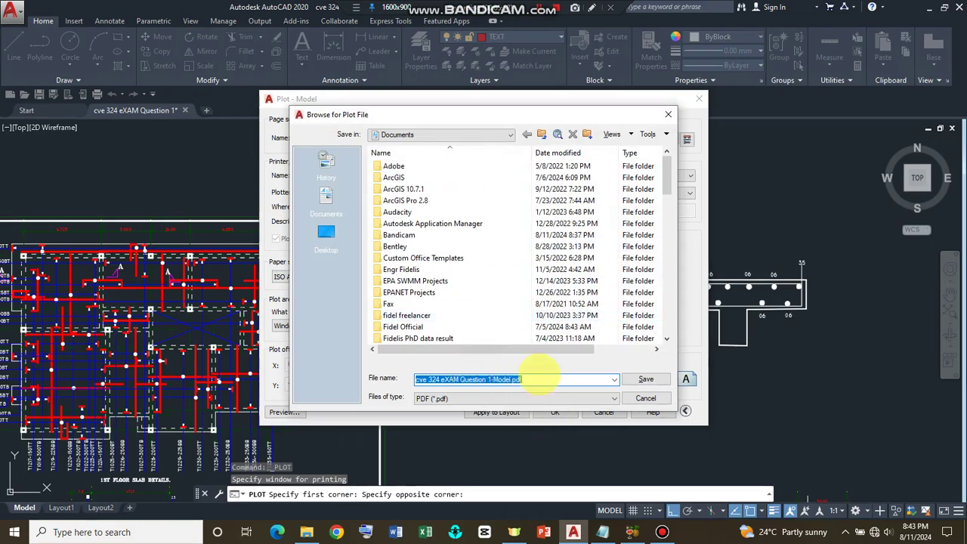
pyautogui.write('D')
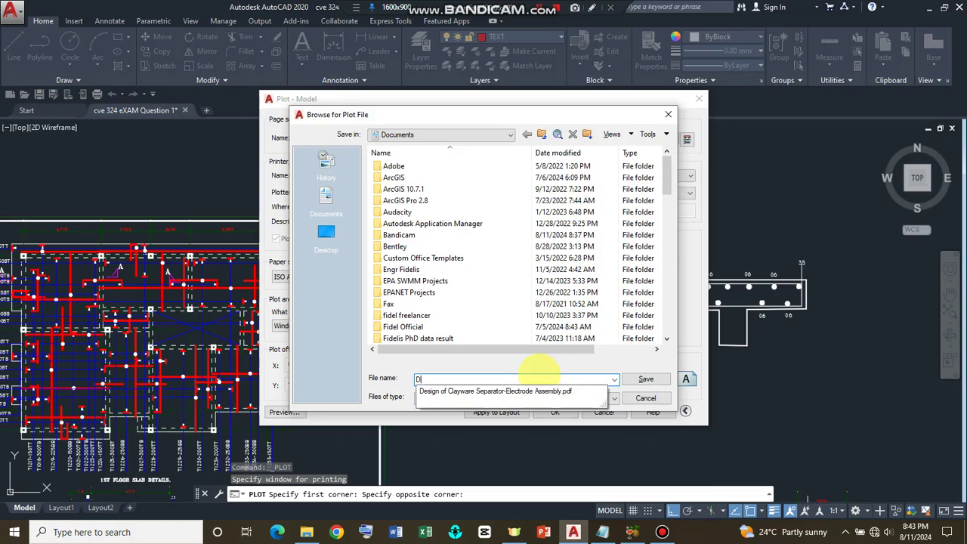
pyautogui.write('rawing Project')
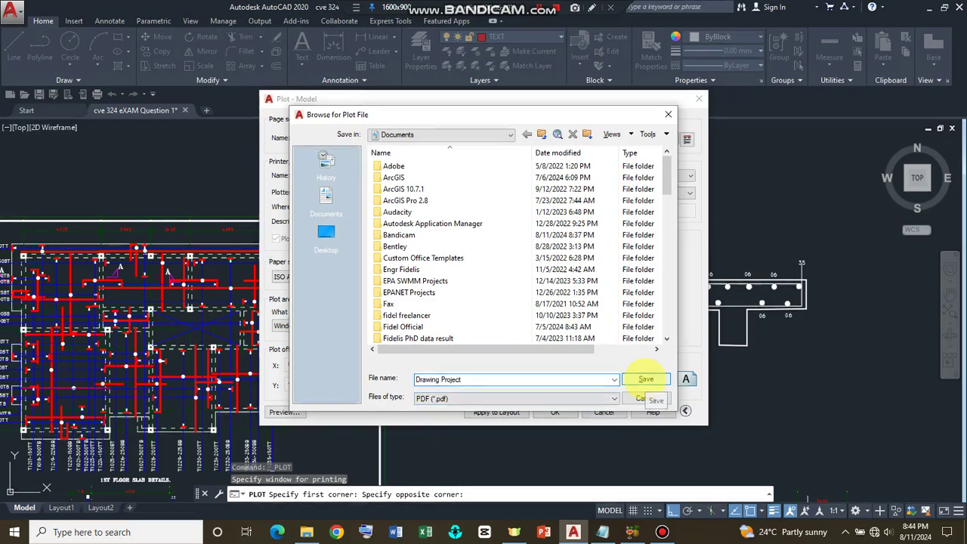
pyautogui.click(417, 134)
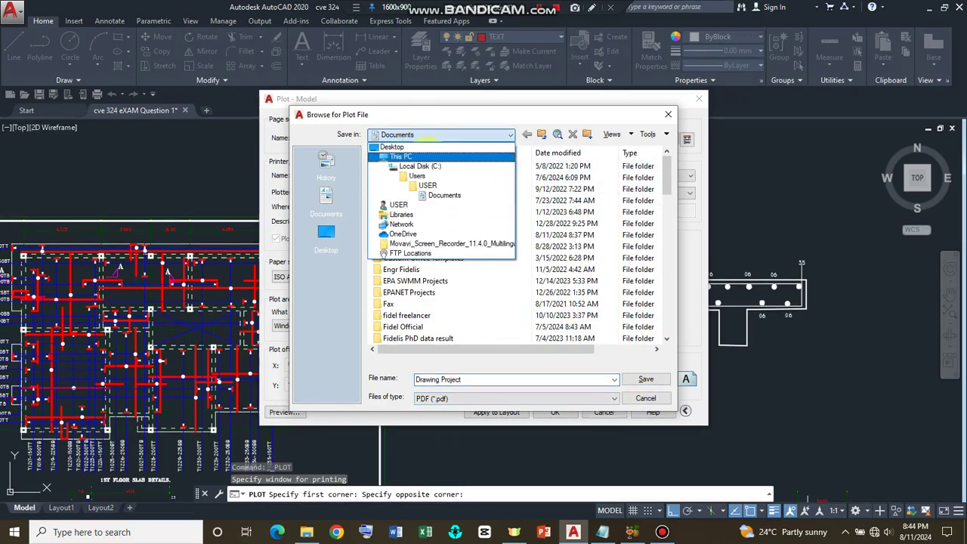
pyautogui.click(425, 156)
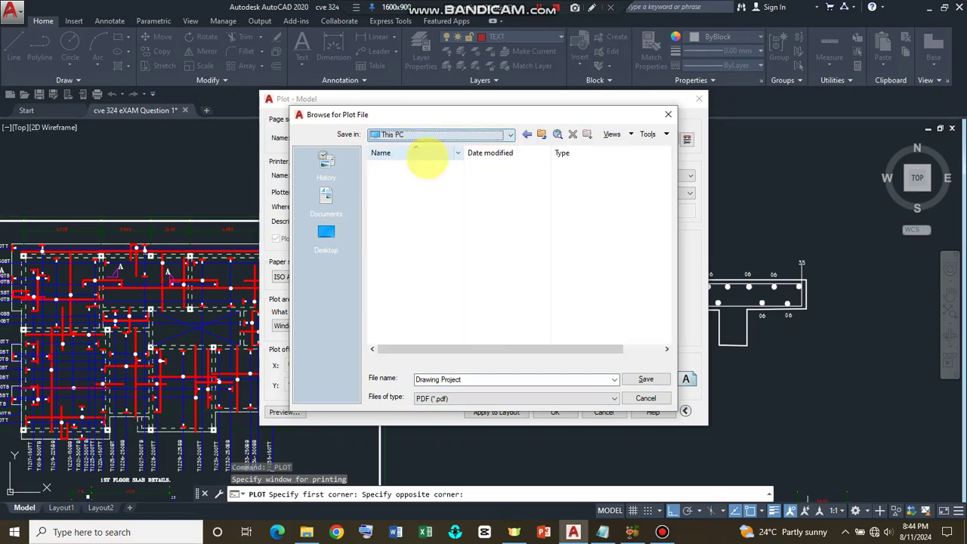
pyautogui.click(420, 215)
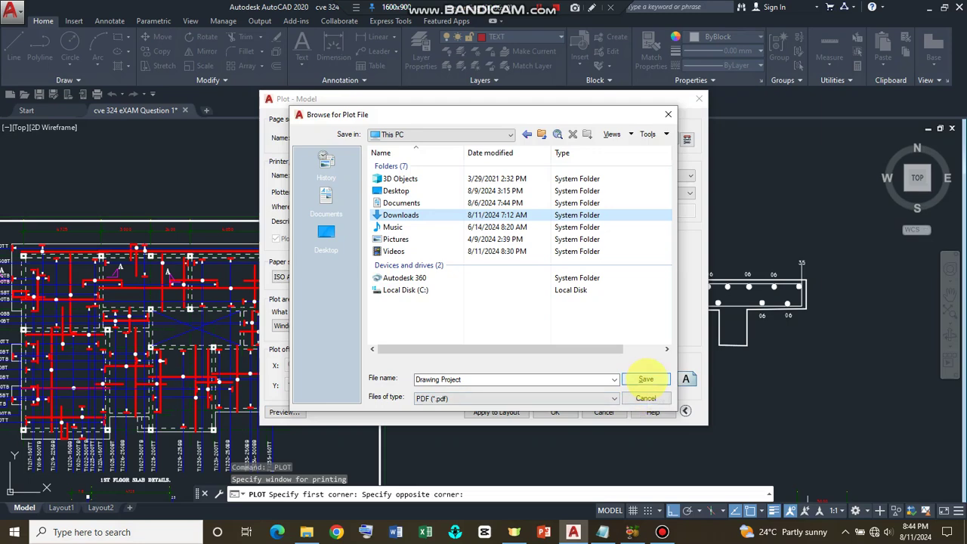
pyautogui.click(646, 379)
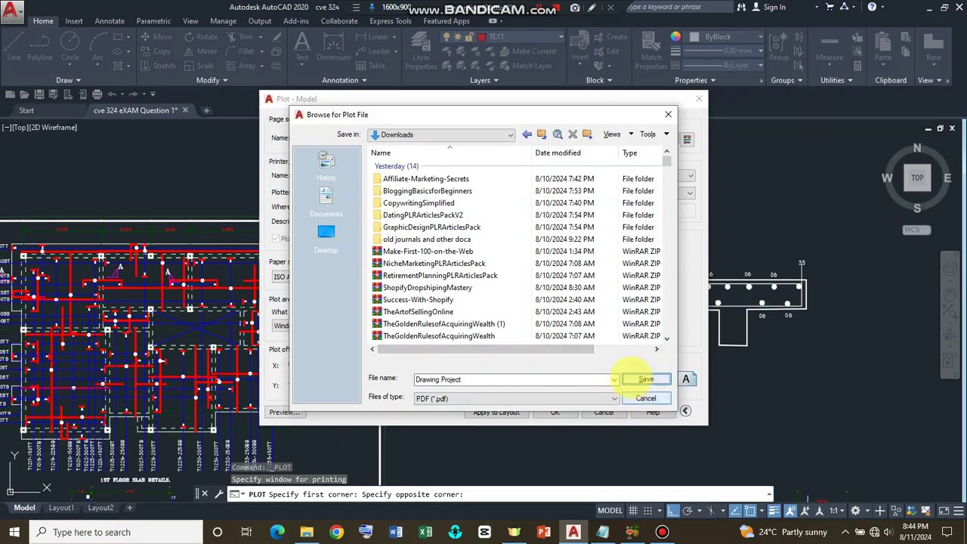
pyautogui.click(635, 378)
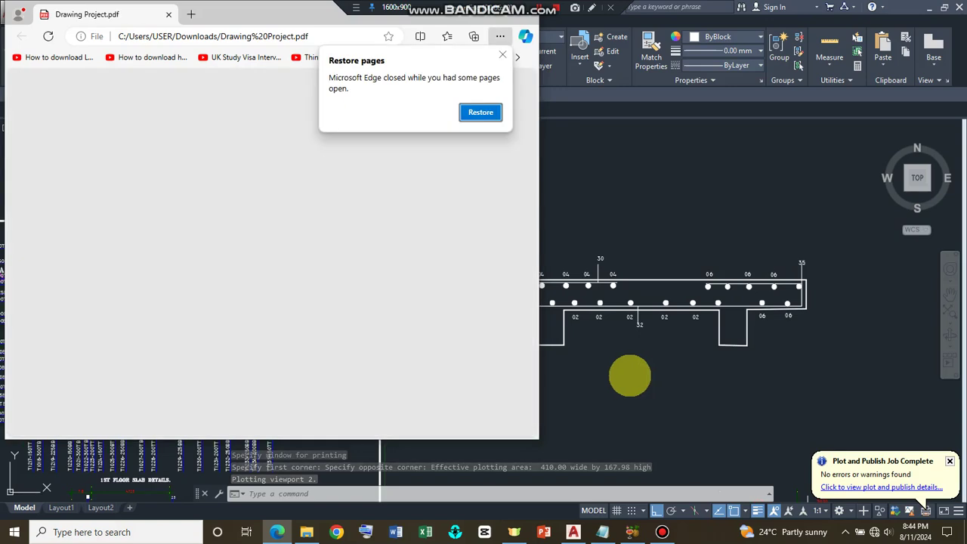
# - Restore Edge, view the beam-section PDF full-screen, then minimize it back to AutoCAD
pyautogui.click(479, 112)
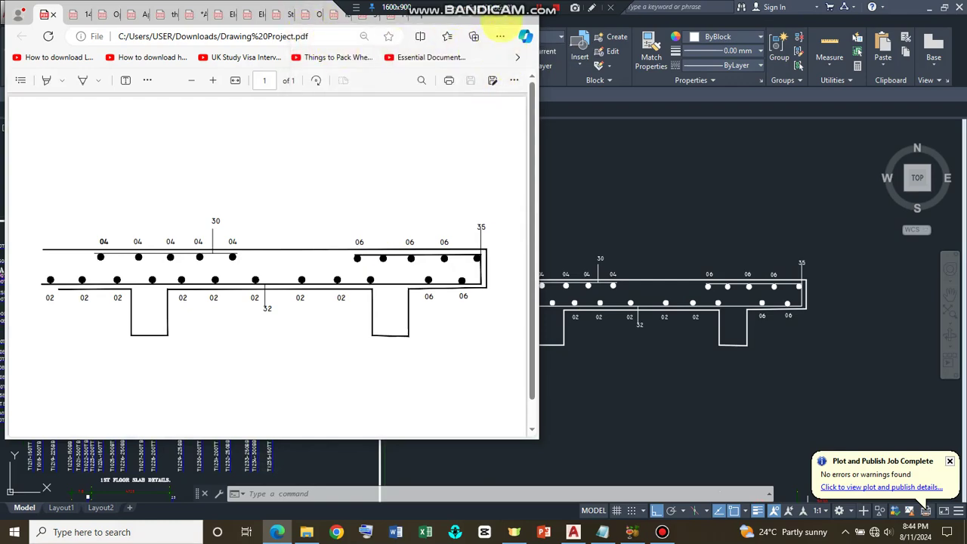
pyautogui.moveTo(497, 12); pyautogui.dragTo(521, 36)
pyautogui.click(506, 36)
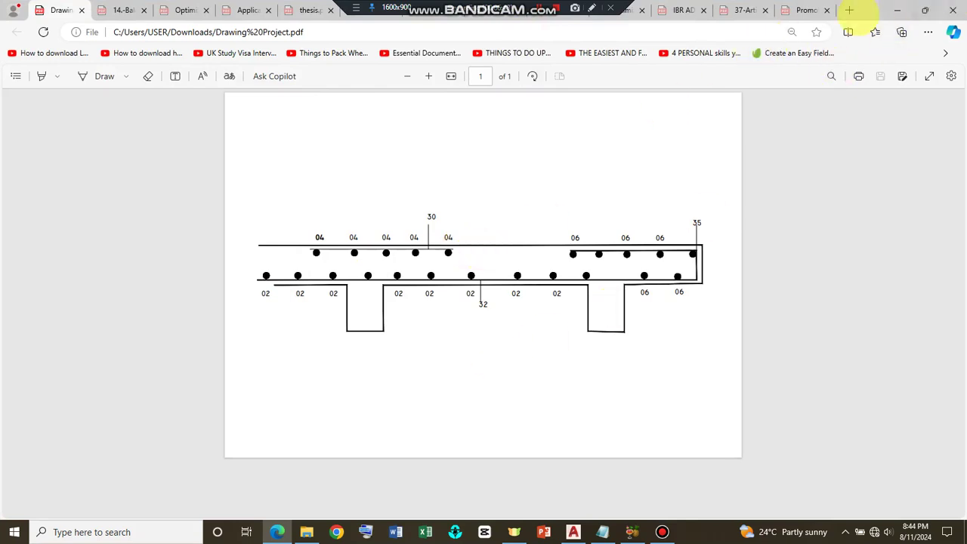
pyautogui.click(897, 10)
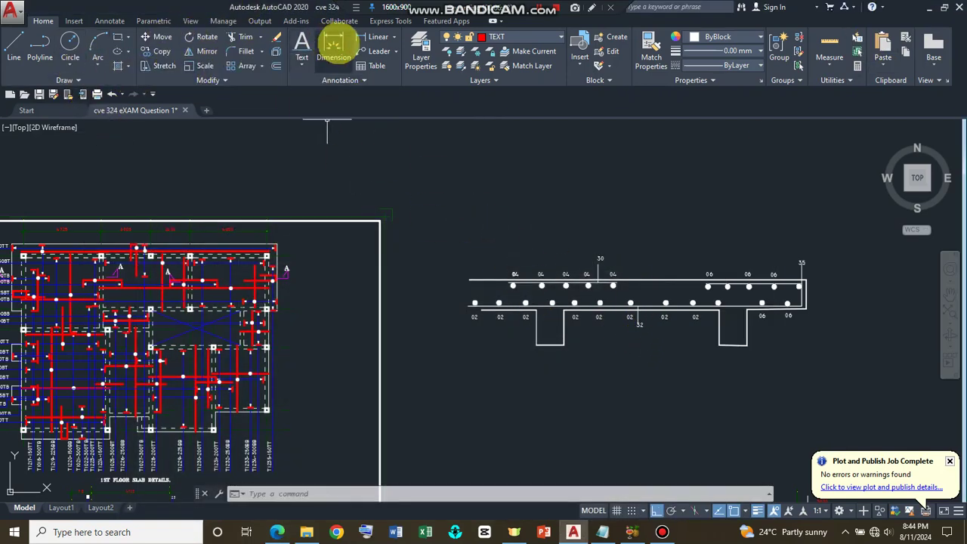
# - Place single-line text 'SECTION A-A' below the beam section at zero rotation
pyautogui.click(302, 67)
pyautogui.click(324, 110)
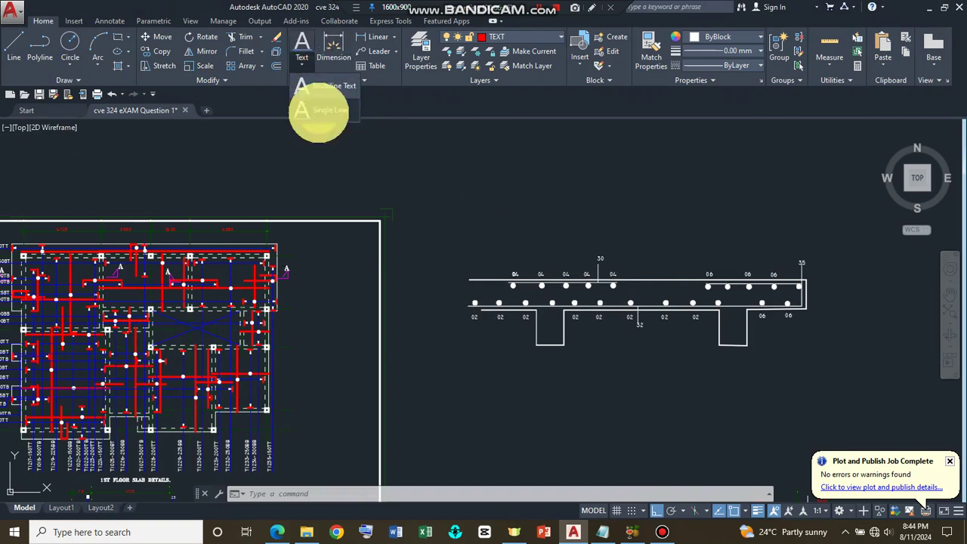
pyautogui.click(579, 386)
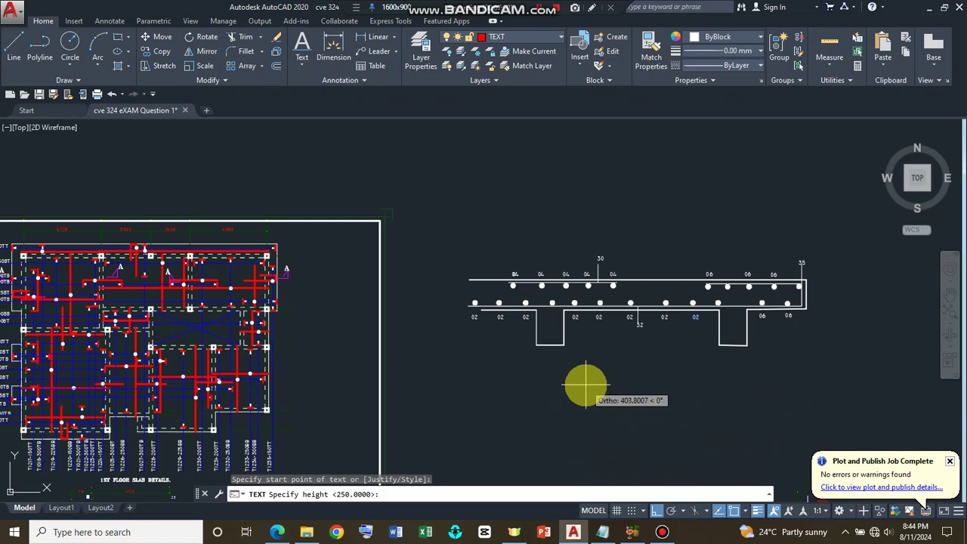
pyautogui.click(583, 385)
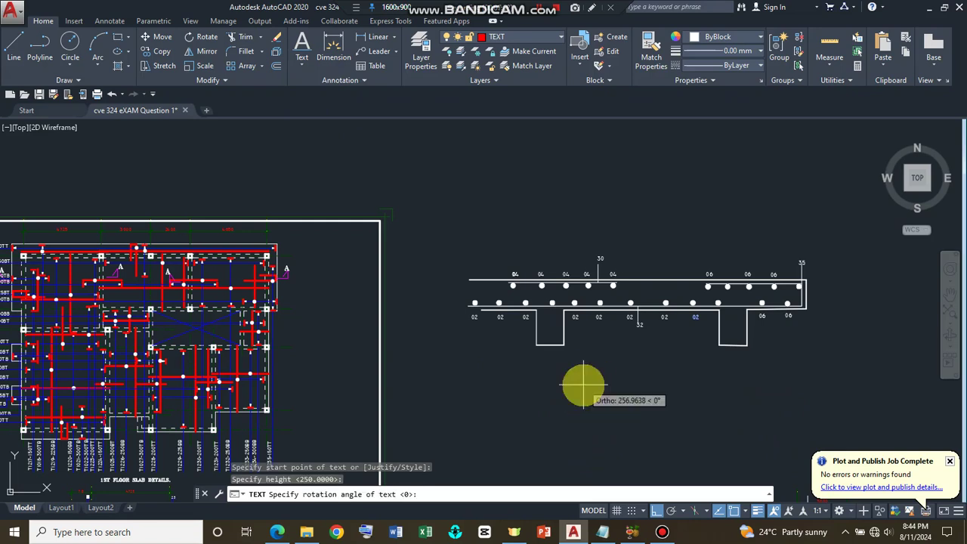
pyautogui.click(583, 385)
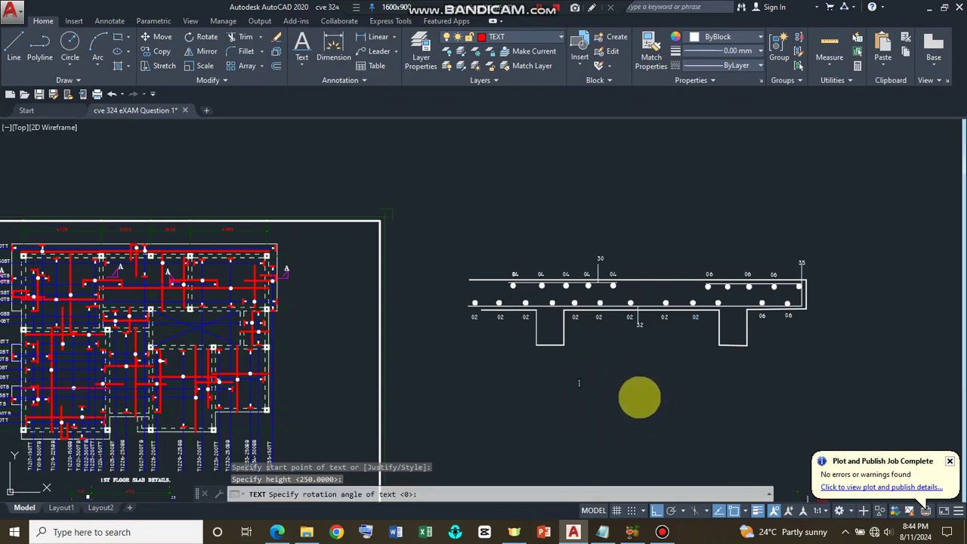
pyautogui.write('5E')
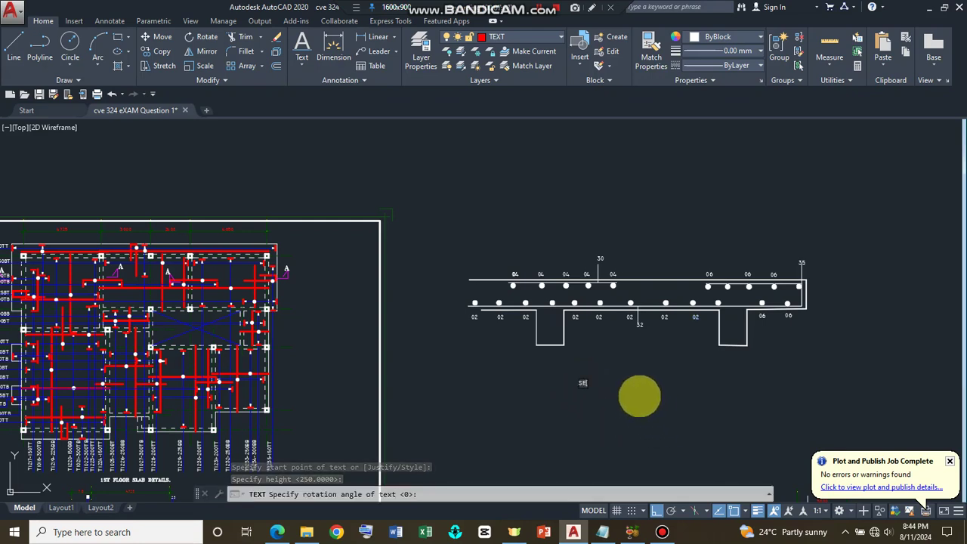
pyautogui.write('C')
pyautogui.press('BackSpace')
pyautogui.write('CTION A-A')
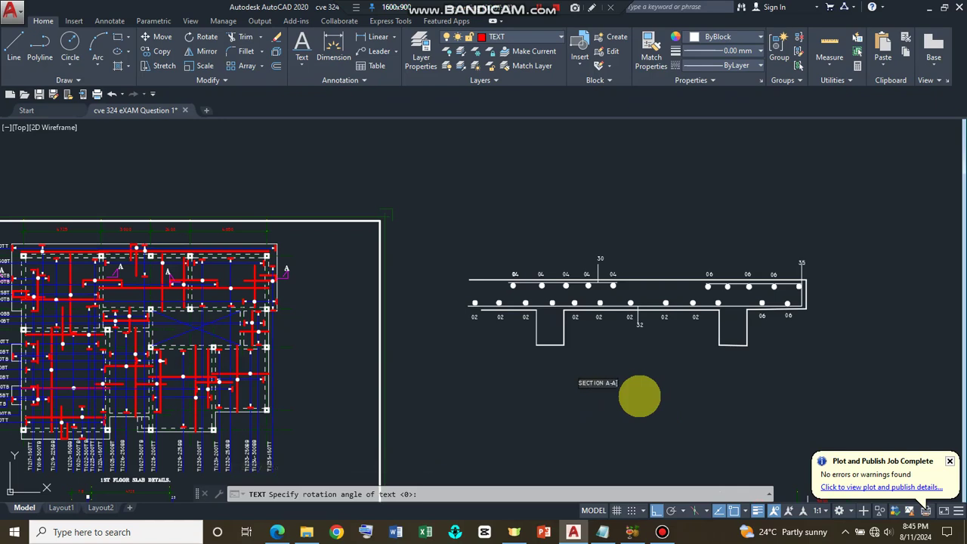
pyautogui.scroll(2, 588, 385)
pyautogui.scroll(2, 587, 385)
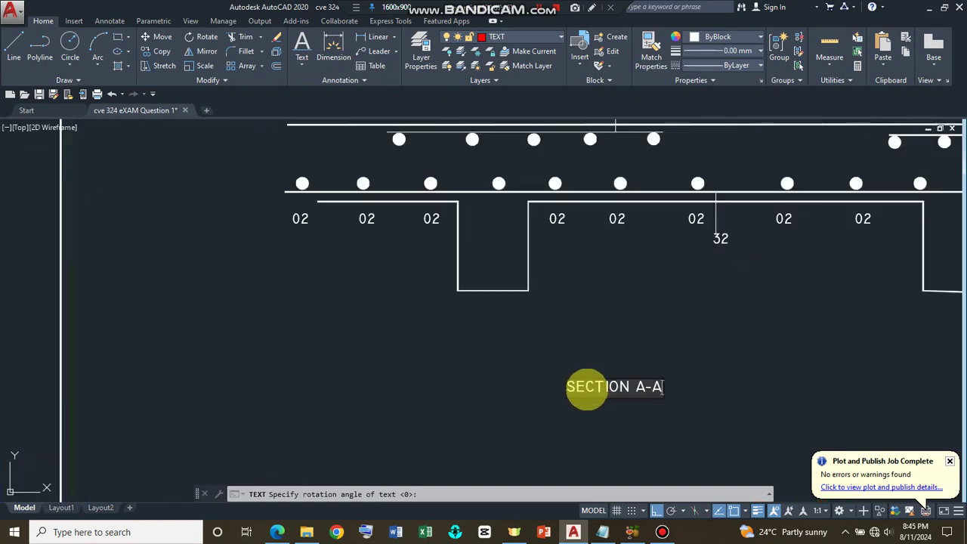
pyautogui.press('Return')
pyautogui.press('Return')
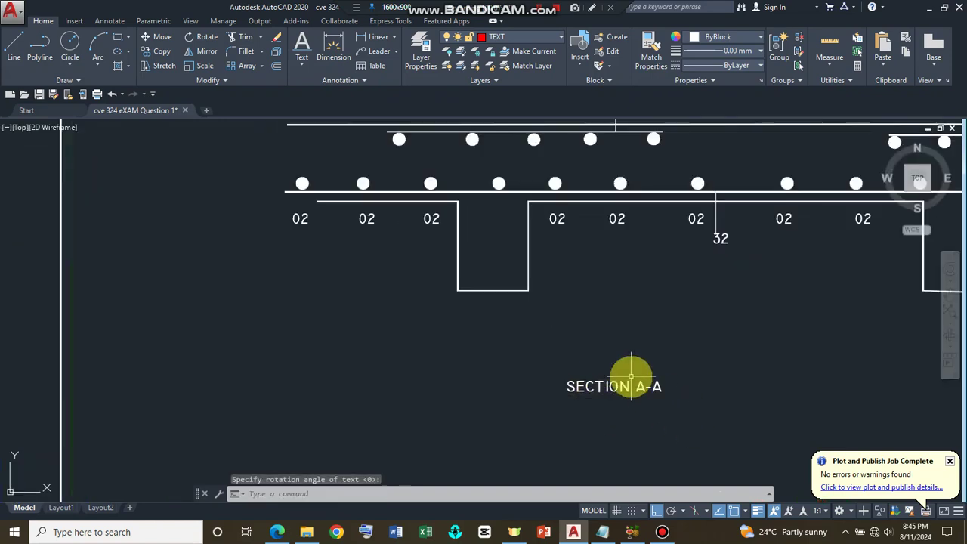
# - Change the SECTION A-A title's text height to 400 through Quick Properties
pyautogui.click(613, 385)
pyautogui.rightClick(626, 385)
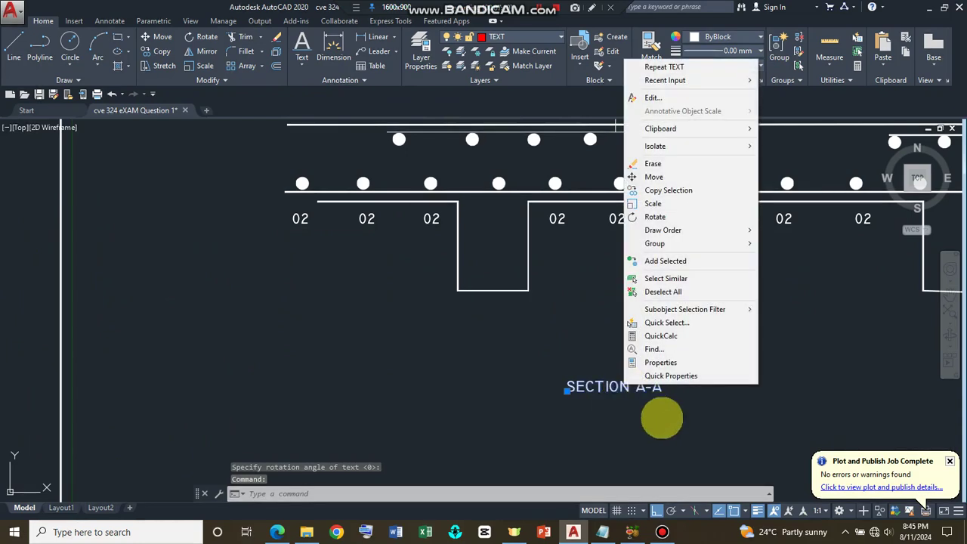
pyautogui.click(695, 376)
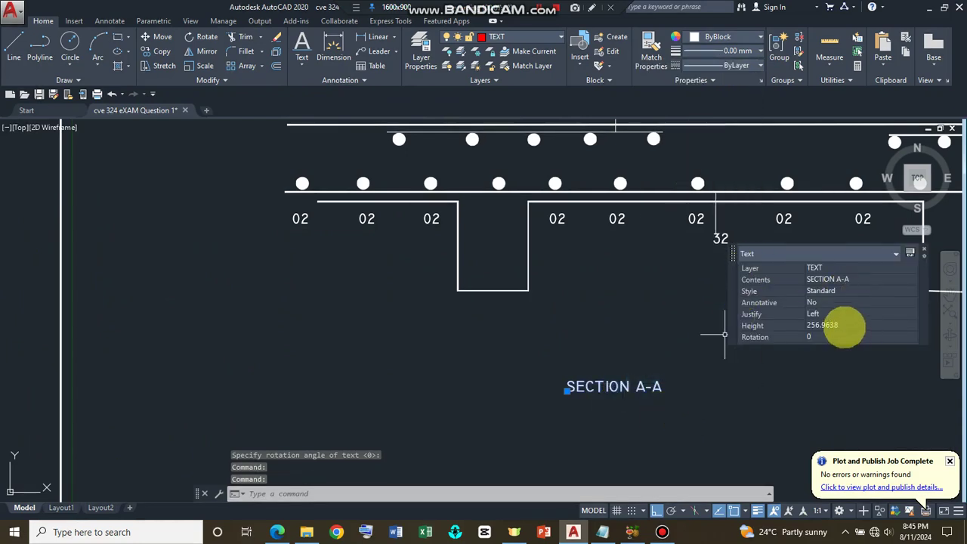
pyautogui.click(853, 327)
pyautogui.write('4')
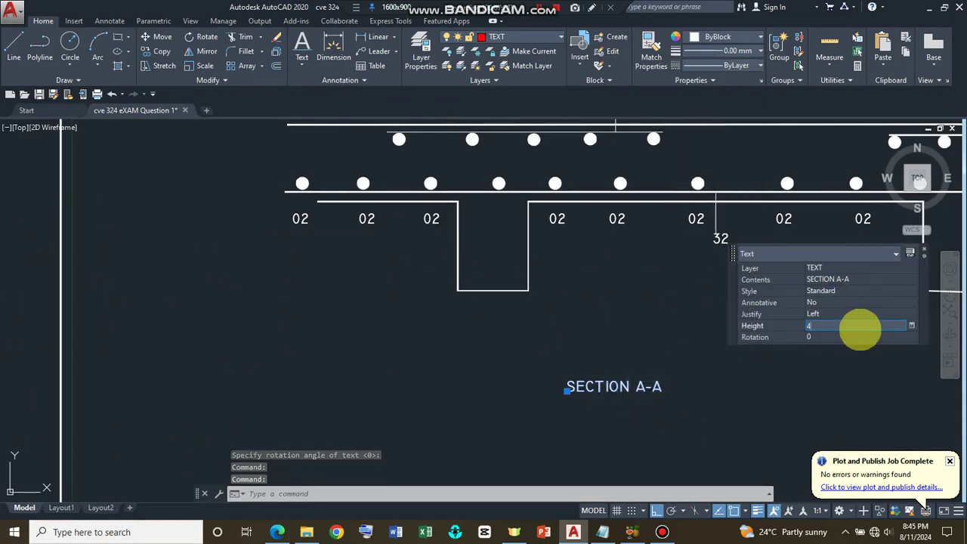
pyautogui.write('00')
pyautogui.press('Return')
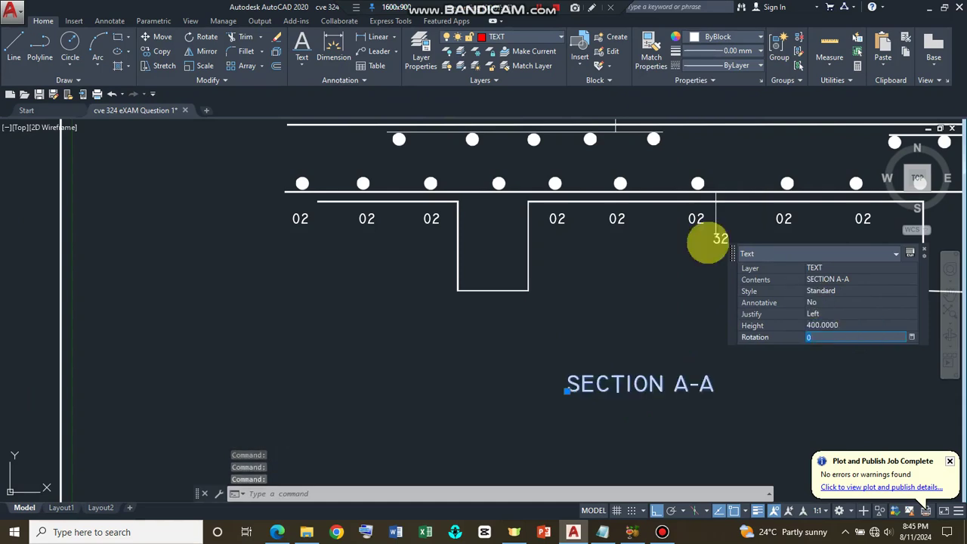
pyautogui.scroll(-2, 476, 345)
pyautogui.scroll(-2, 507, 367)
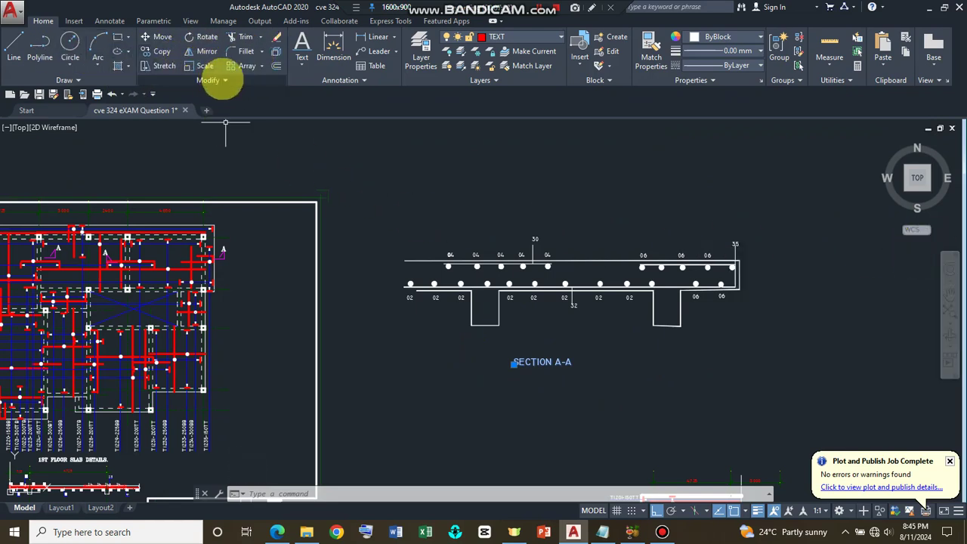
# - Move the SECTION A-A title right so it is centred under the cross-section, undoing a first attempt
pyautogui.click(160, 37)
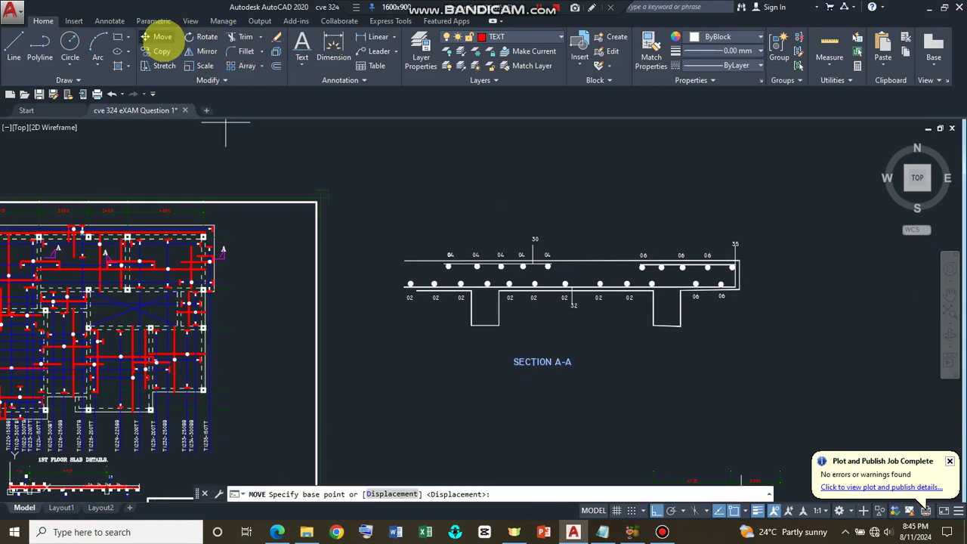
pyautogui.click(539, 360)
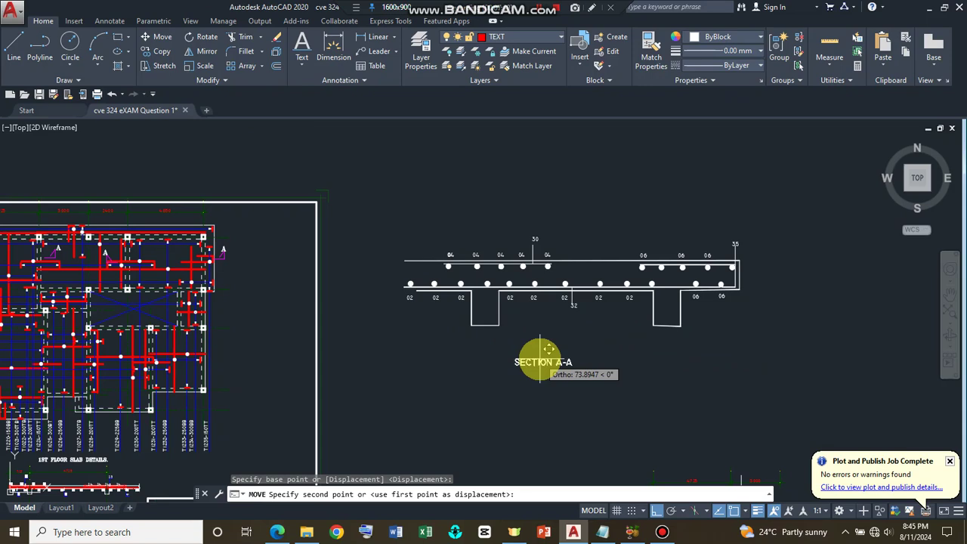
pyautogui.click(540, 358)
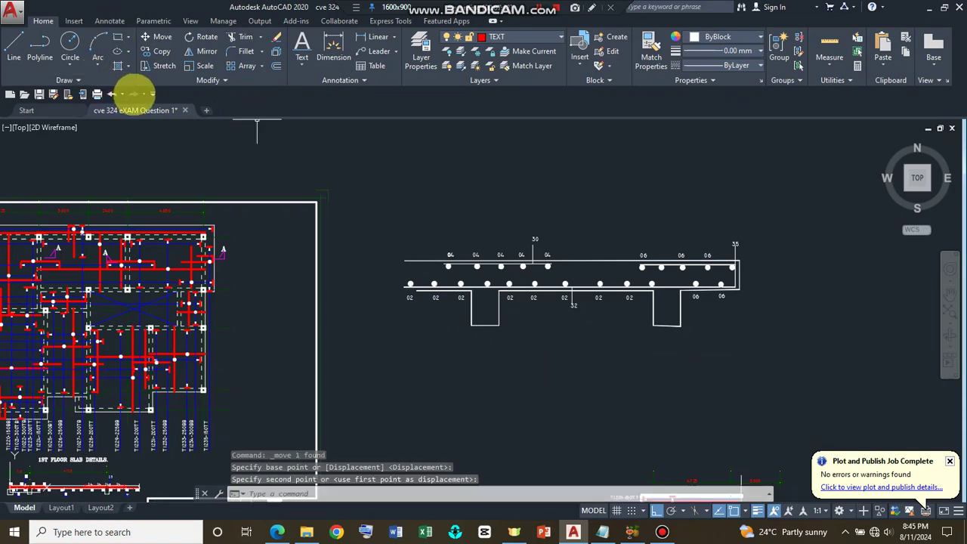
pyautogui.click(112, 93)
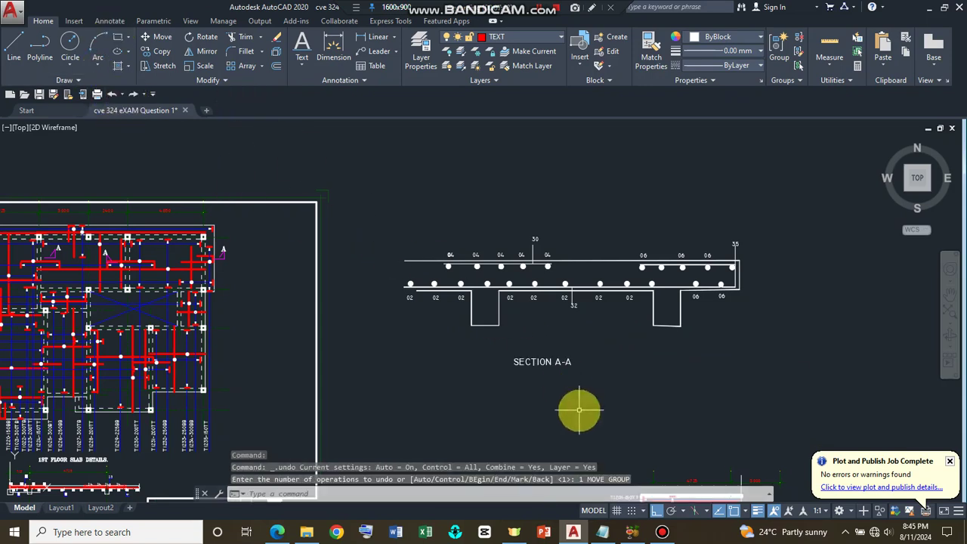
pyautogui.click(162, 38)
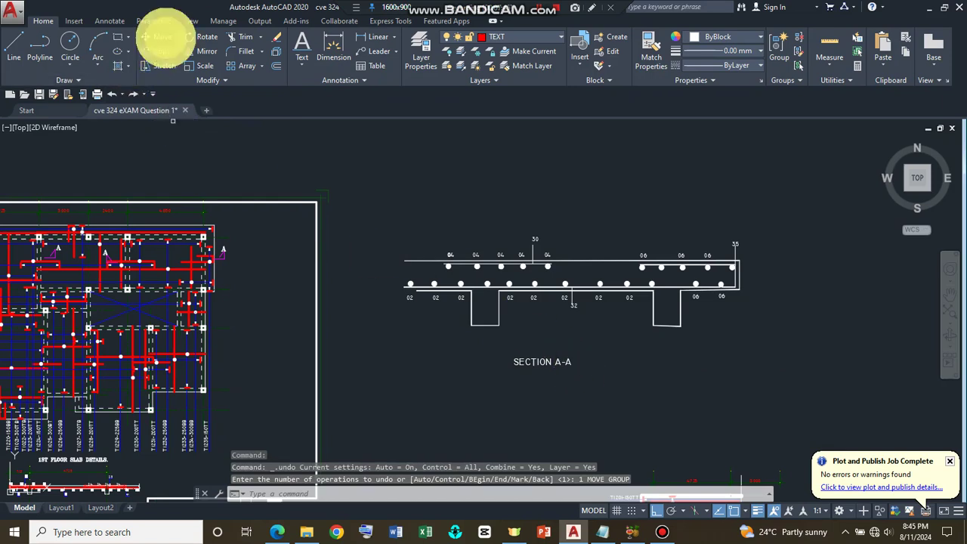
pyautogui.click(544, 362)
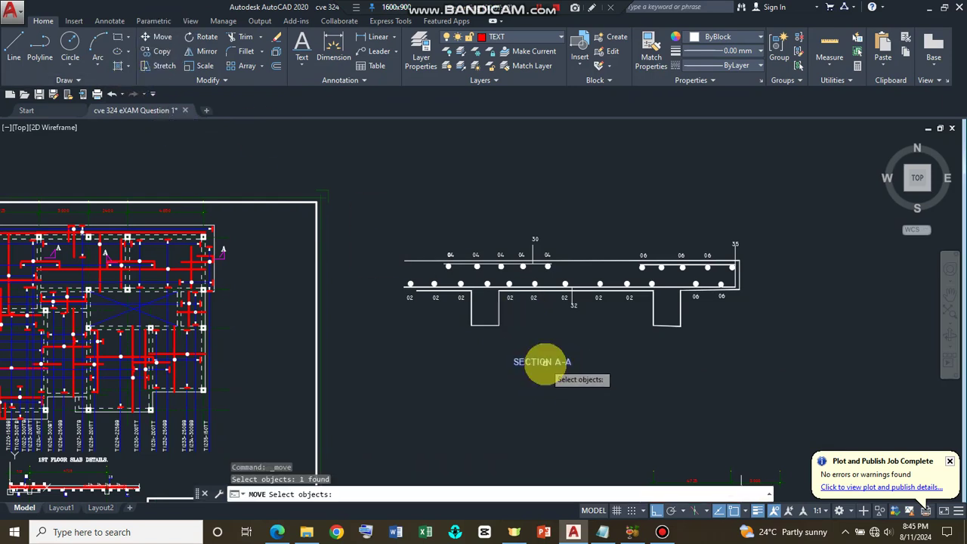
pyautogui.press('Return')
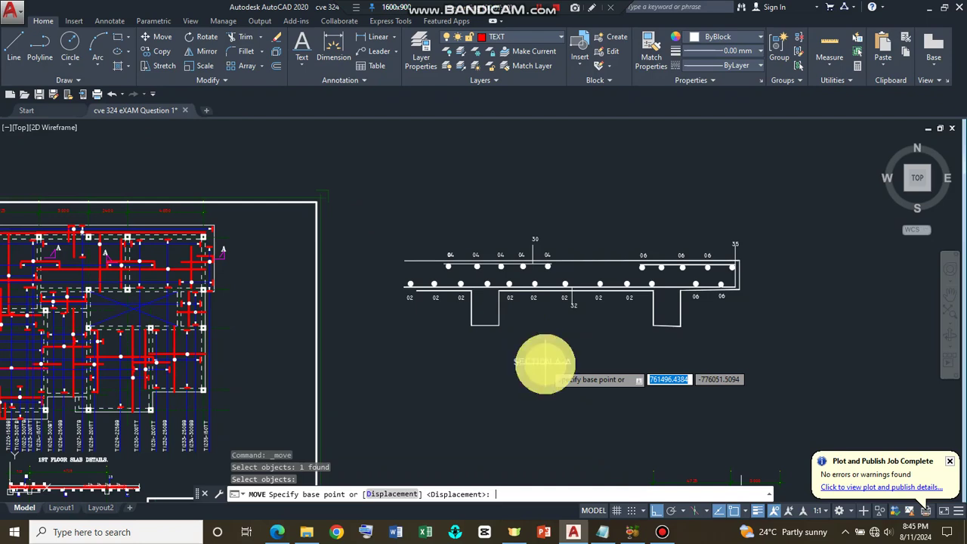
pyautogui.click(544, 361)
pyautogui.click(578, 362)
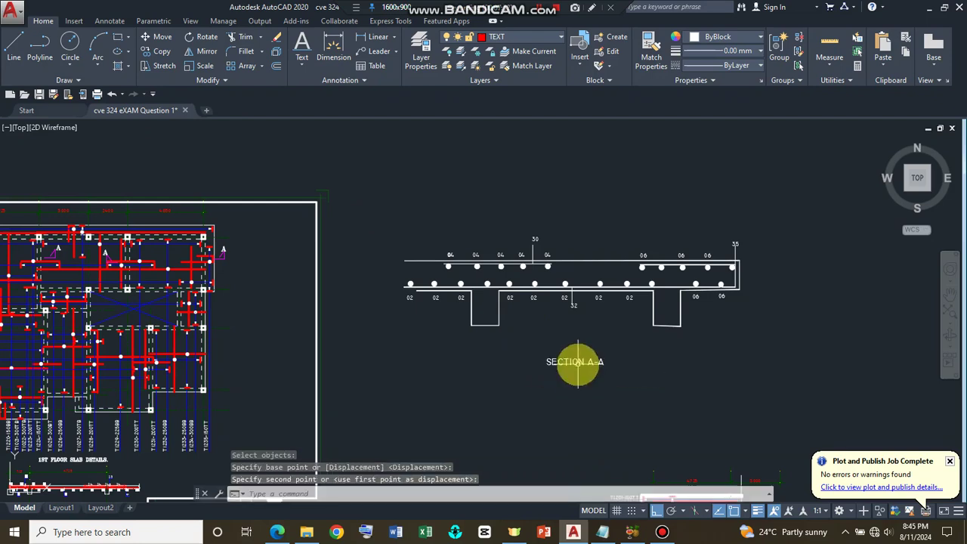
pyautogui.scroll(2, 579, 375)
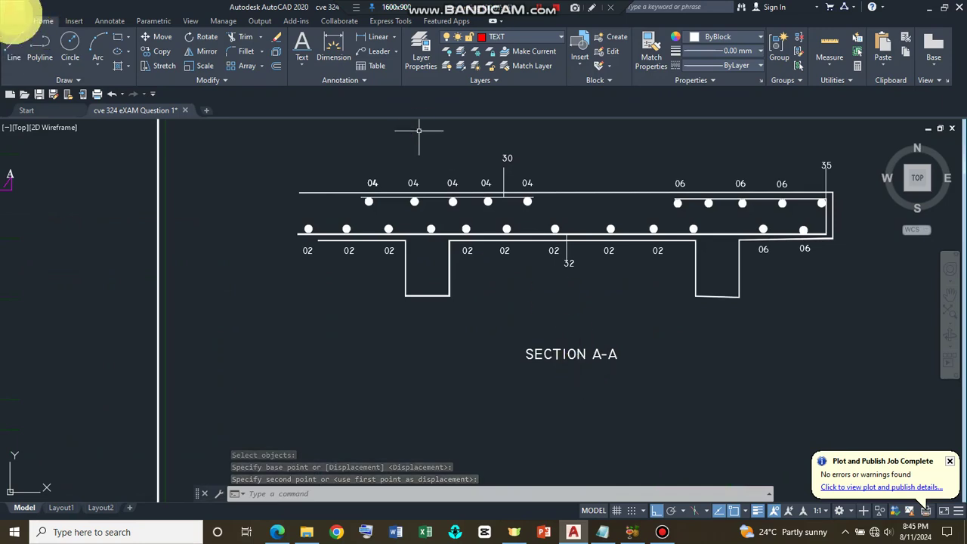
pyautogui.click(12, 12)
pyautogui.moveTo(43, 185)
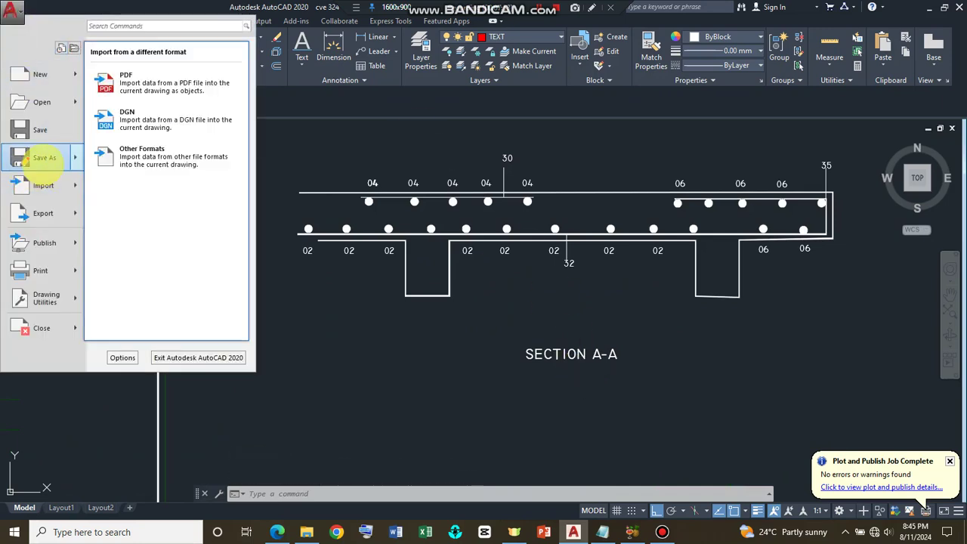
pyautogui.moveTo(44, 157)
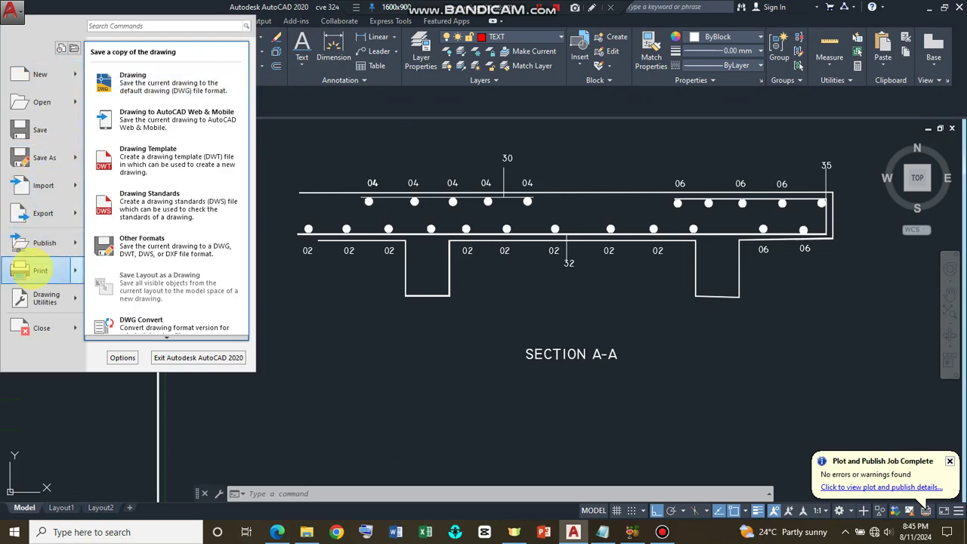
# - Configure the plot: DWG To PDF.pc3, ISO A3, centred, window around the section and title
pyautogui.click(275, 147)
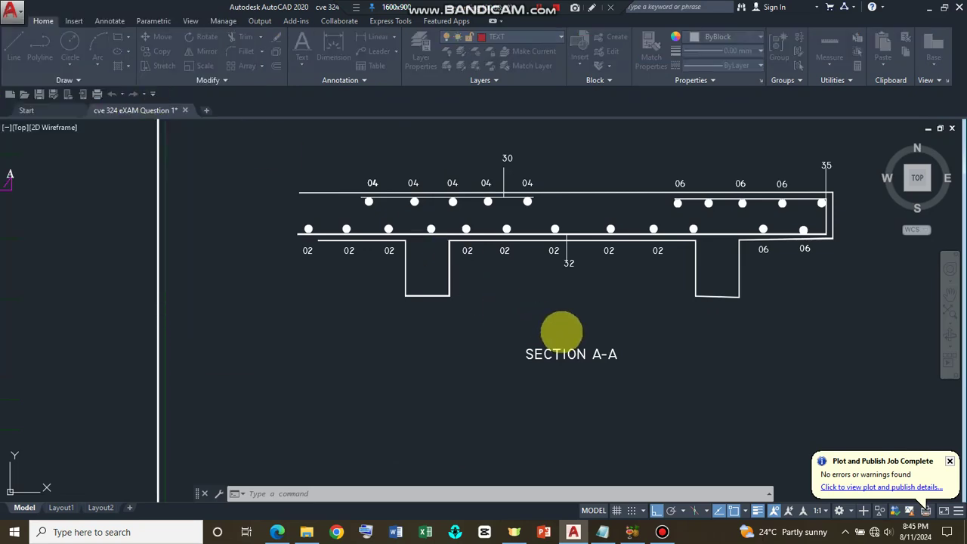
pyautogui.hotkey('ctrl', 'p')
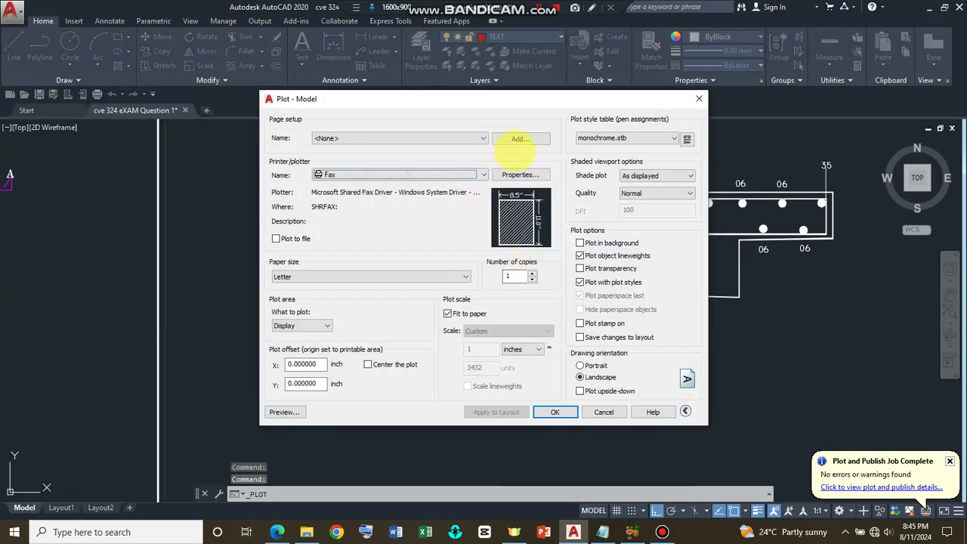
pyautogui.click(387, 175)
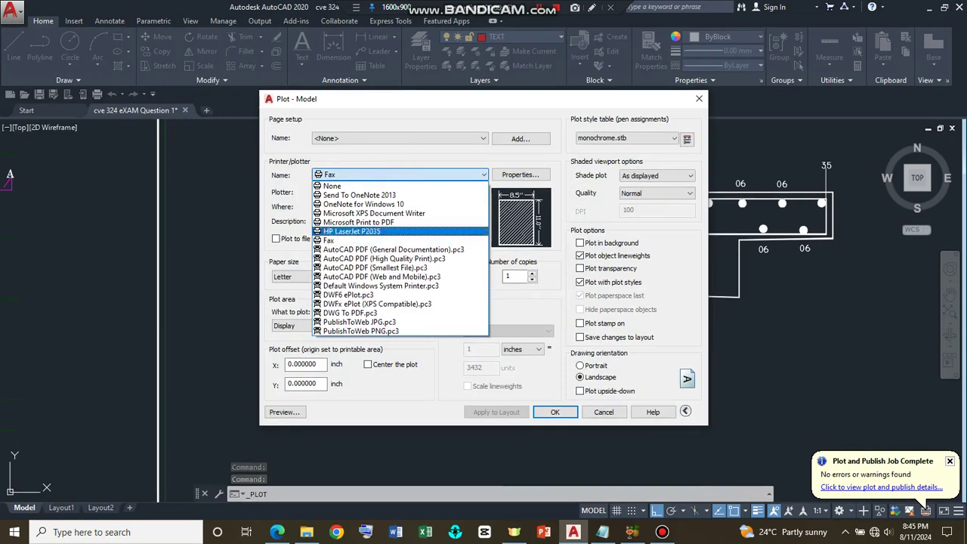
pyautogui.click(355, 313)
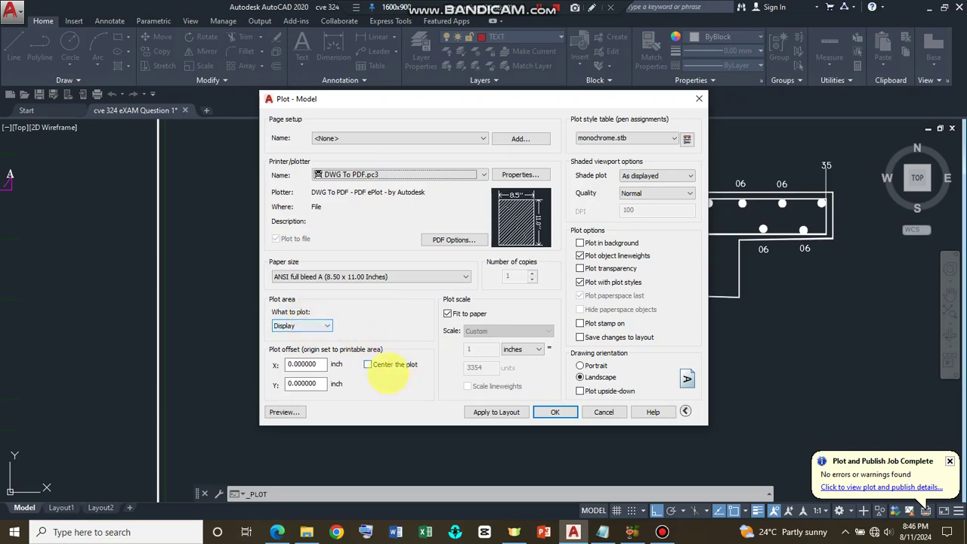
pyautogui.click(368, 364)
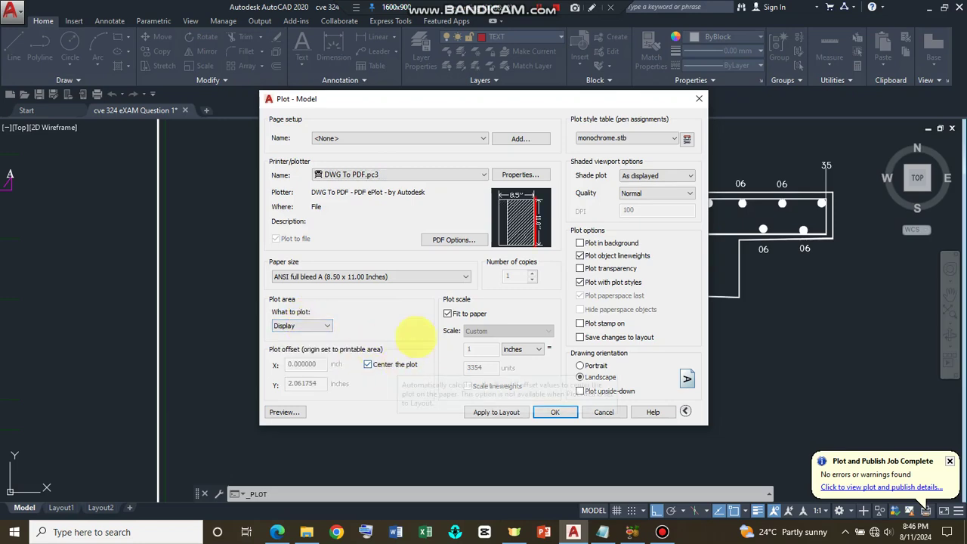
pyautogui.click(370, 276)
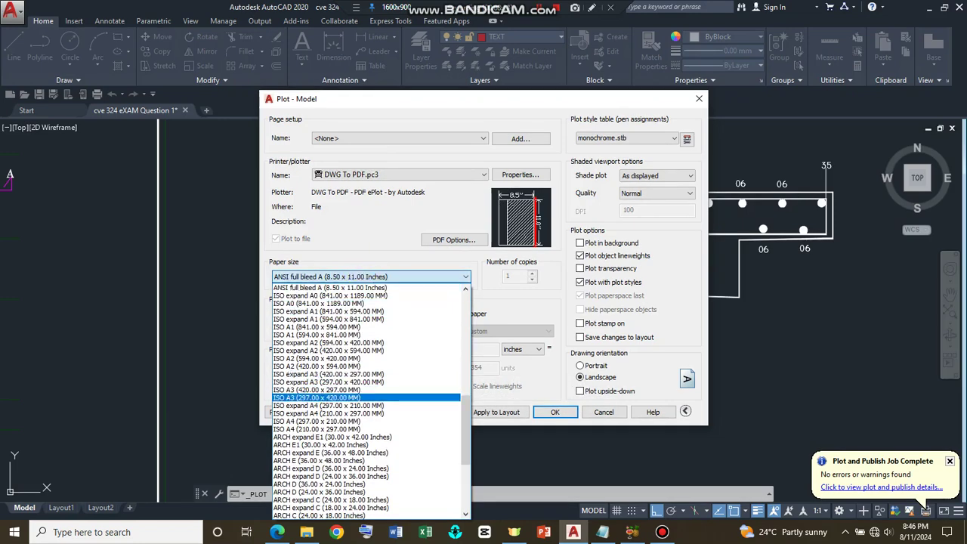
pyautogui.click(325, 390)
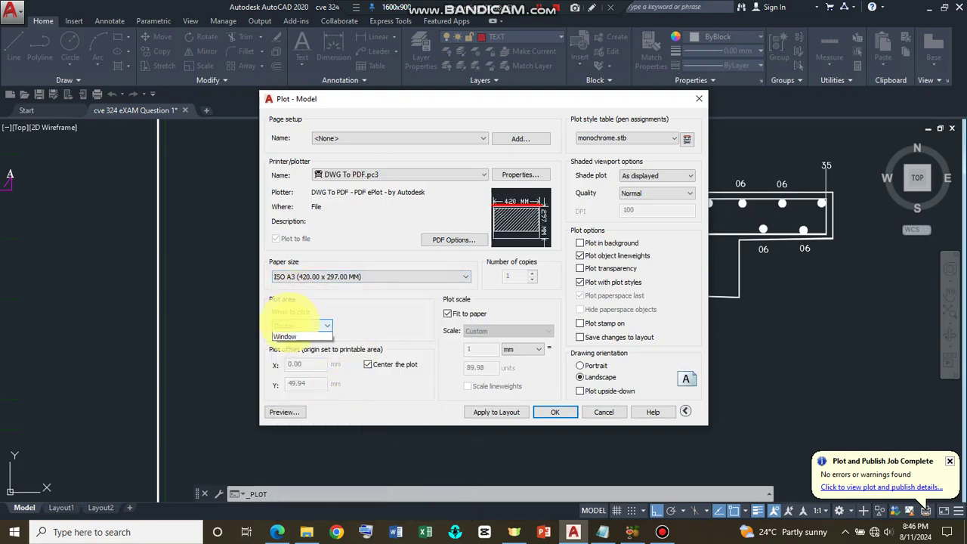
pyautogui.click(290, 326)
pyautogui.click(287, 363)
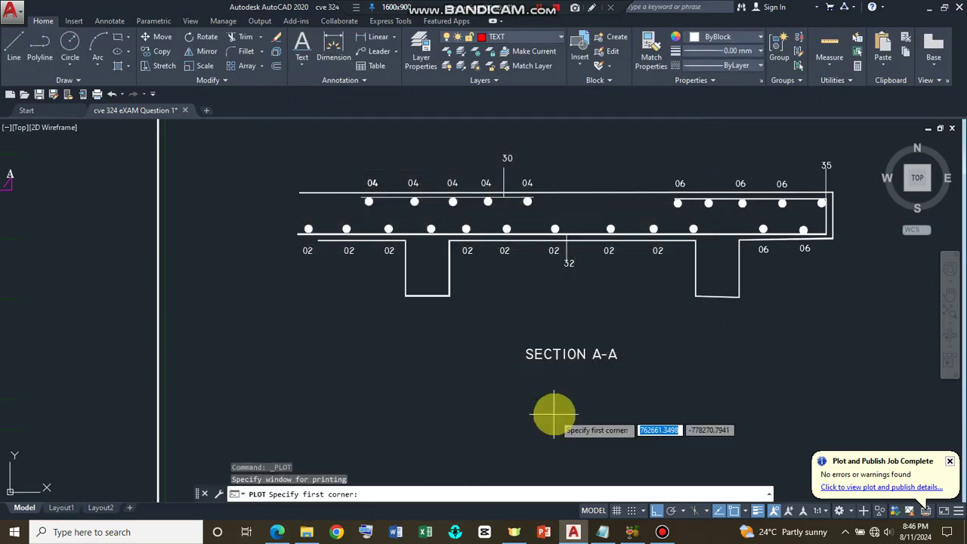
pyautogui.click(306, 141)
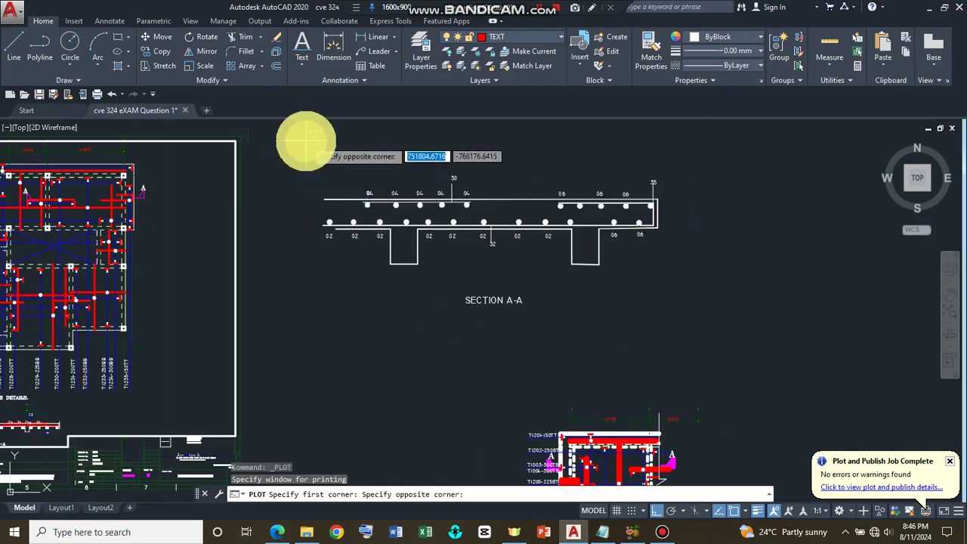
pyautogui.click(695, 317)
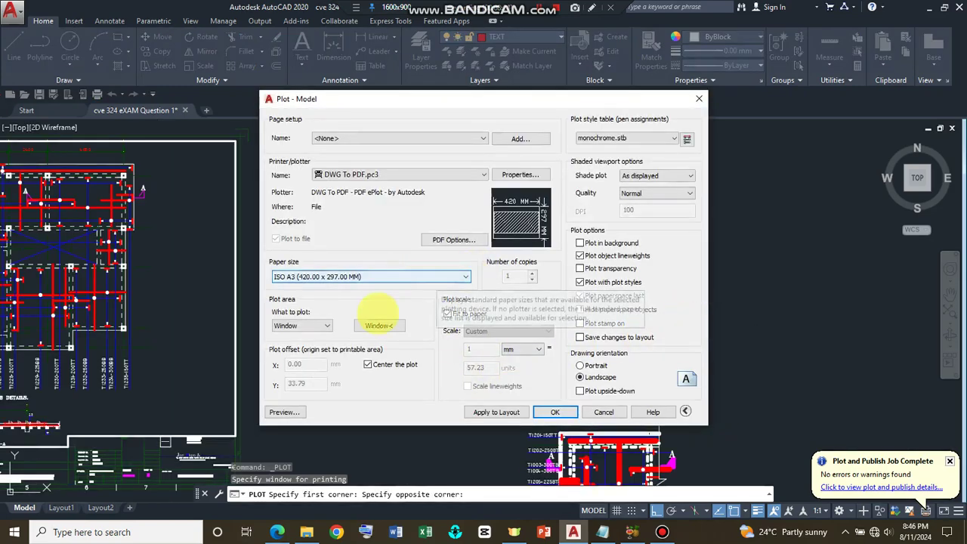
# - Plot to 'DRAWING PROJECT.pdf', overwriting the existing file of that name
pyautogui.click(555, 411)
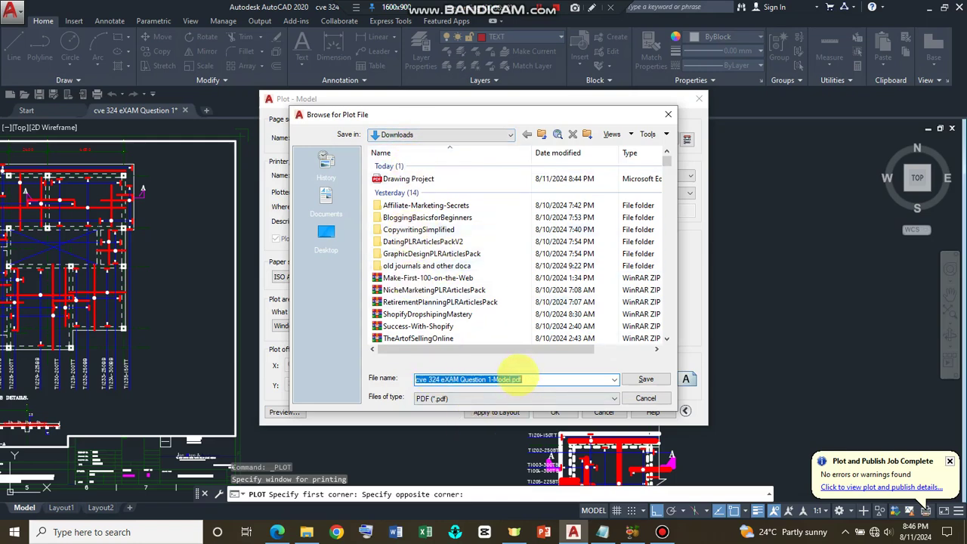
pyautogui.write('DRAWING PROJECT')
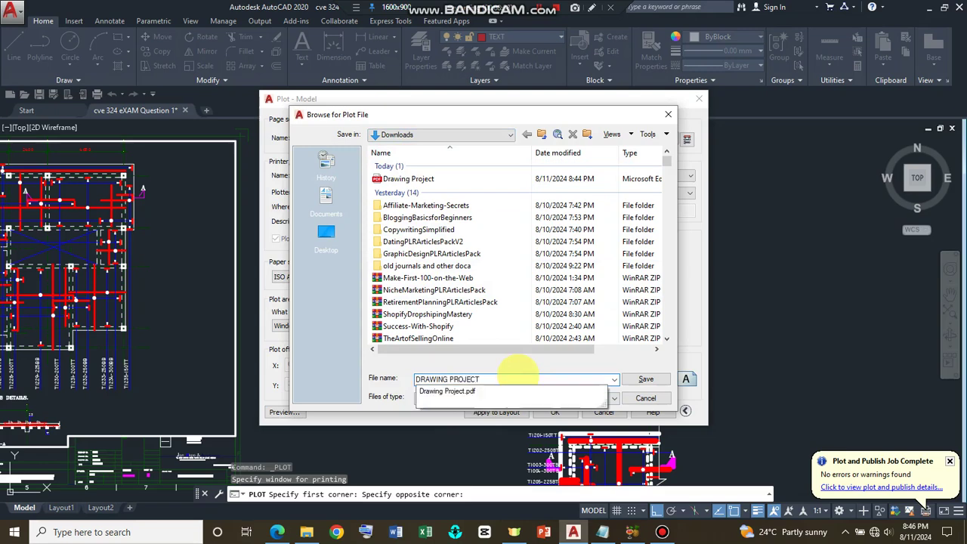
pyautogui.press('Return')
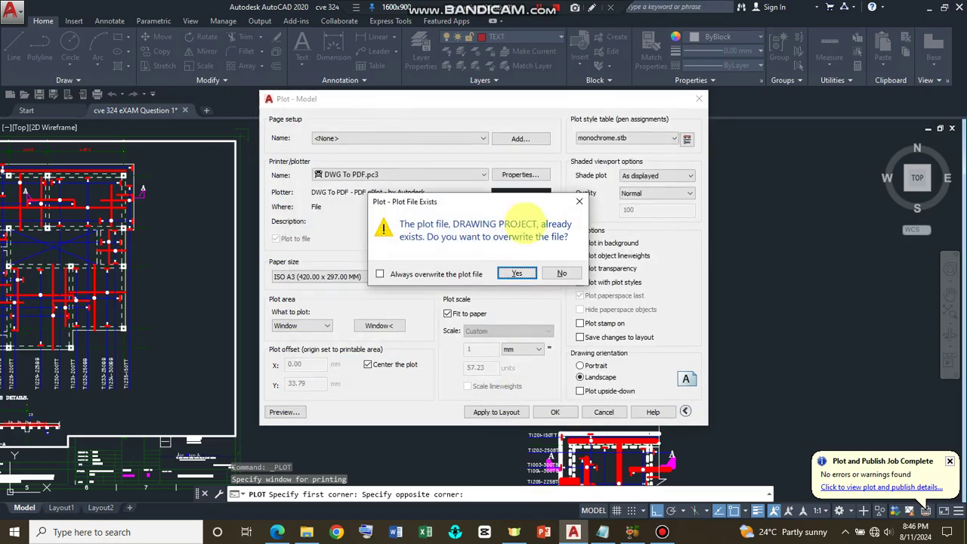
pyautogui.click(517, 273)
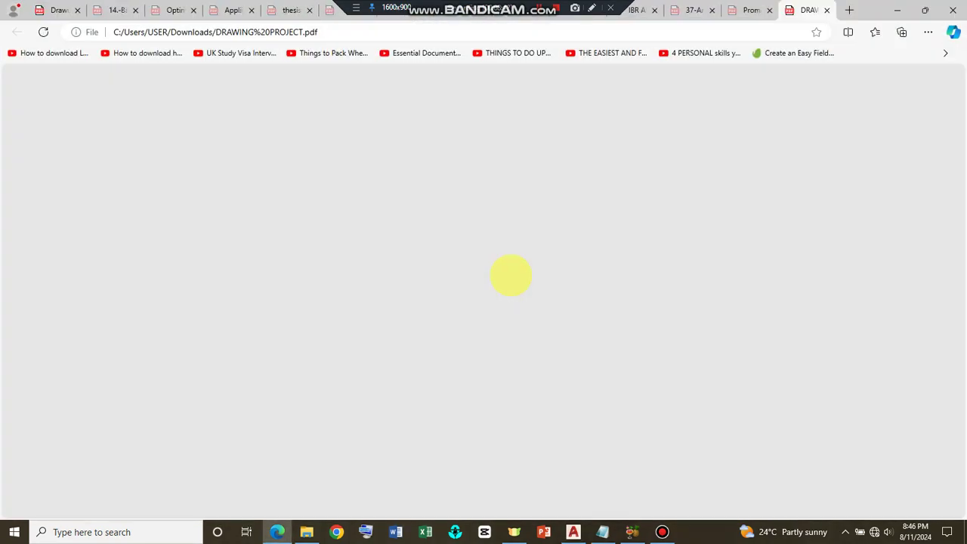
# - Zoom out in Edge to see the whole SECTION A-A page, then minimize the browser
pyautogui.scroll(-2, 514, 283)
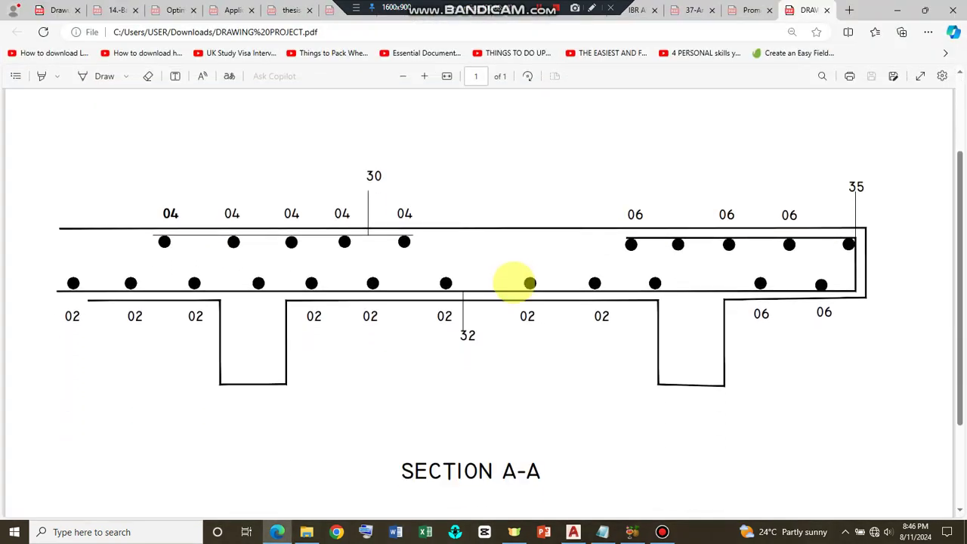
pyautogui.scroll(-1, 514, 282)
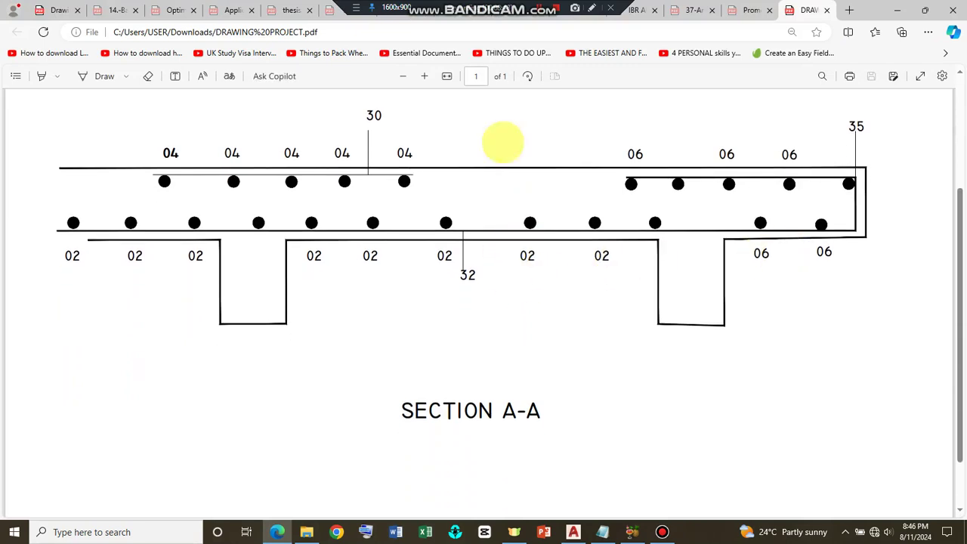
pyautogui.click(402, 75)
pyautogui.click(403, 76)
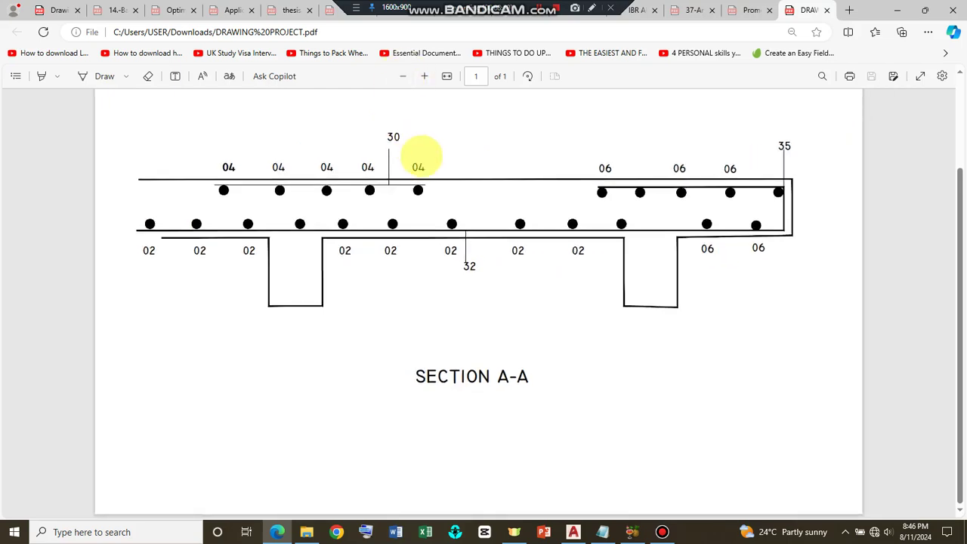
pyautogui.scroll(2, 423, 157)
pyautogui.scroll(-1, 426, 156)
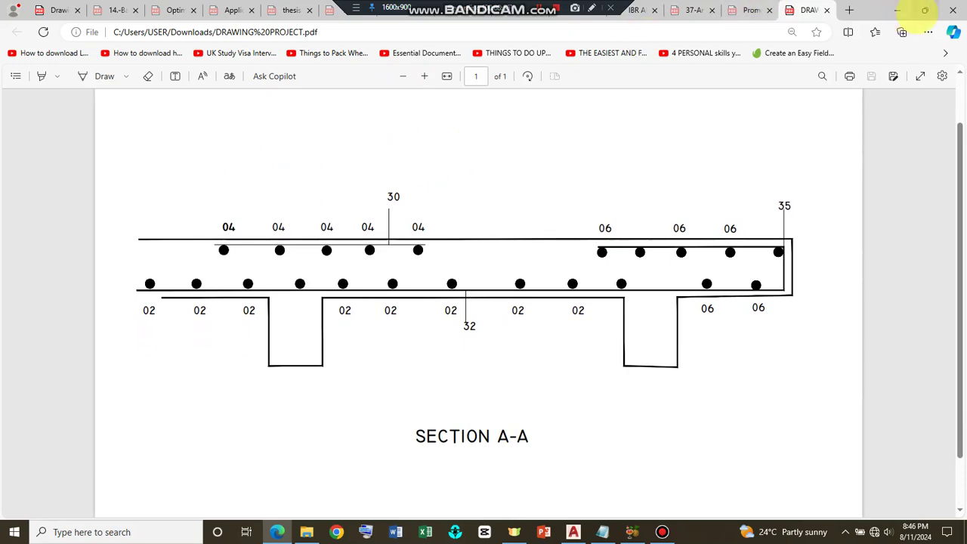
pyautogui.click(897, 10)
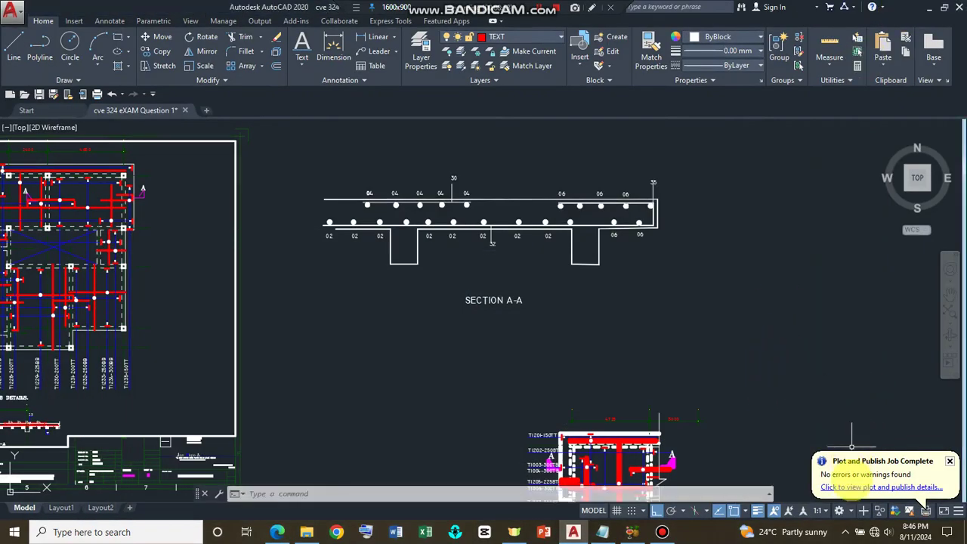
# - Bring the Notepad notes back to the front from the taskbar
pyautogui.click(602, 532)
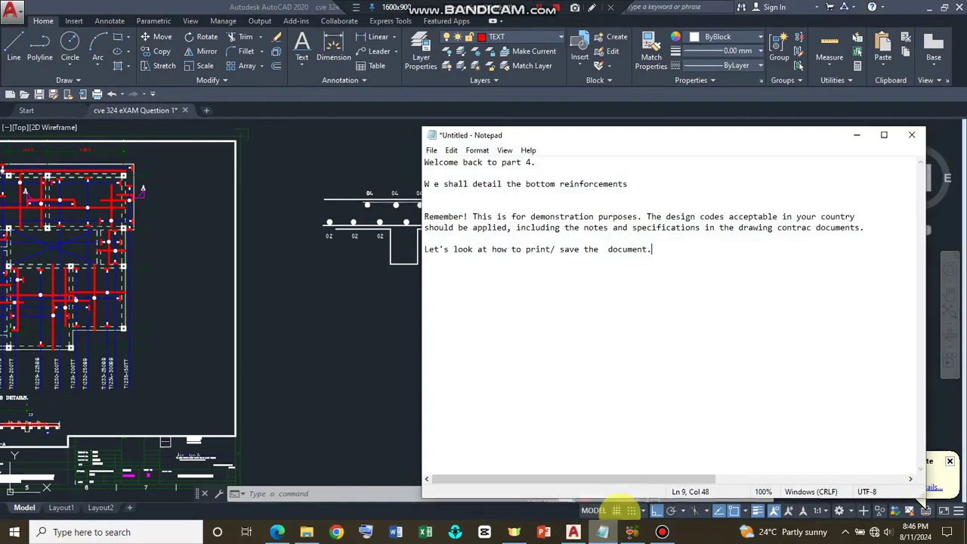